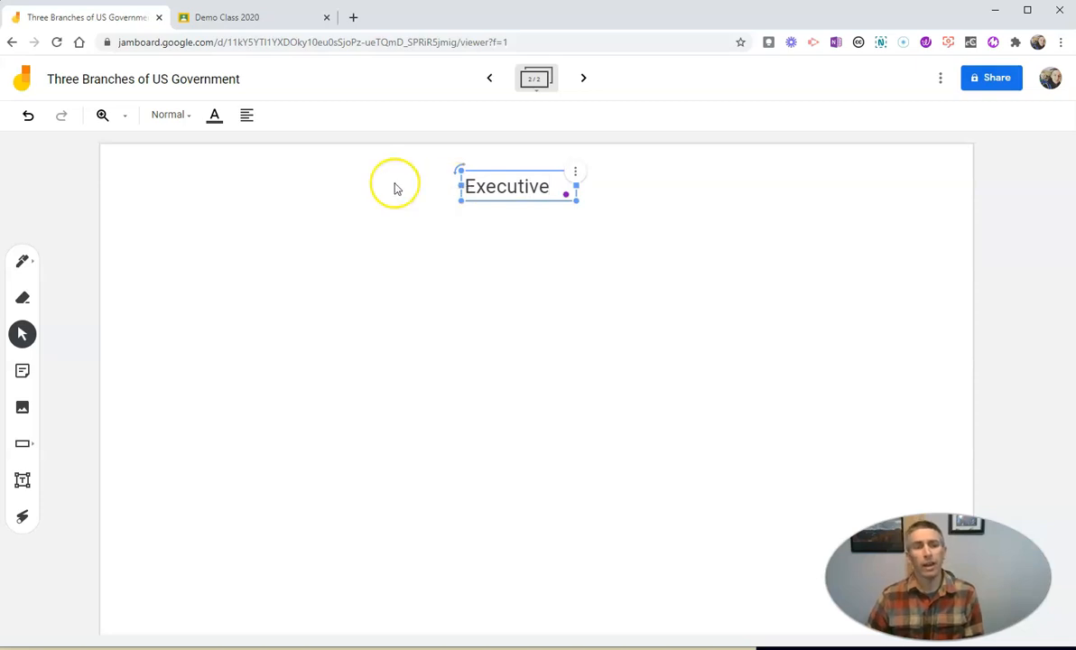
- Format the "Executive" text as blue at Display size and position it near the top centre of the frame
left_click(215, 115)
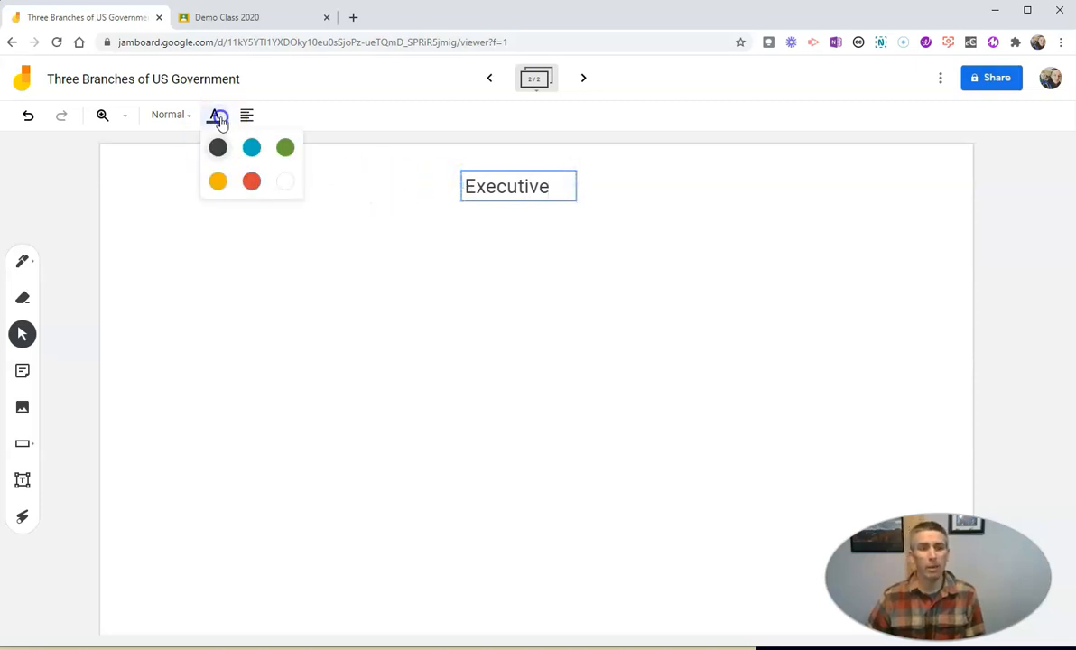
left_click(252, 150)
left_click(179, 113)
left_click(201, 161)
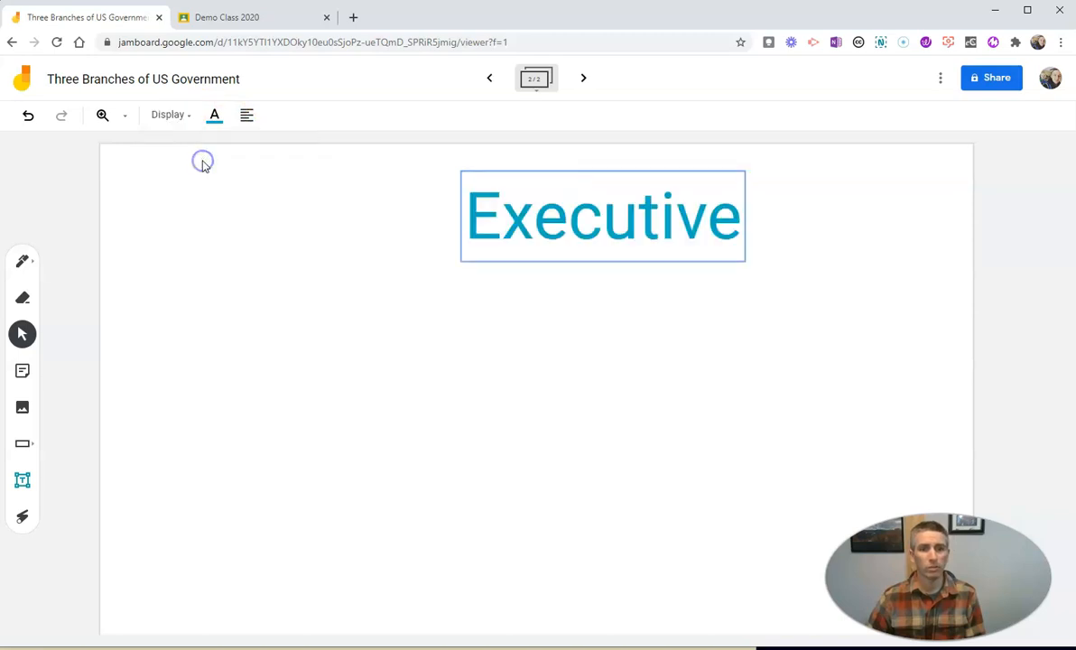
left_click_drag(598, 192, 541, 191)
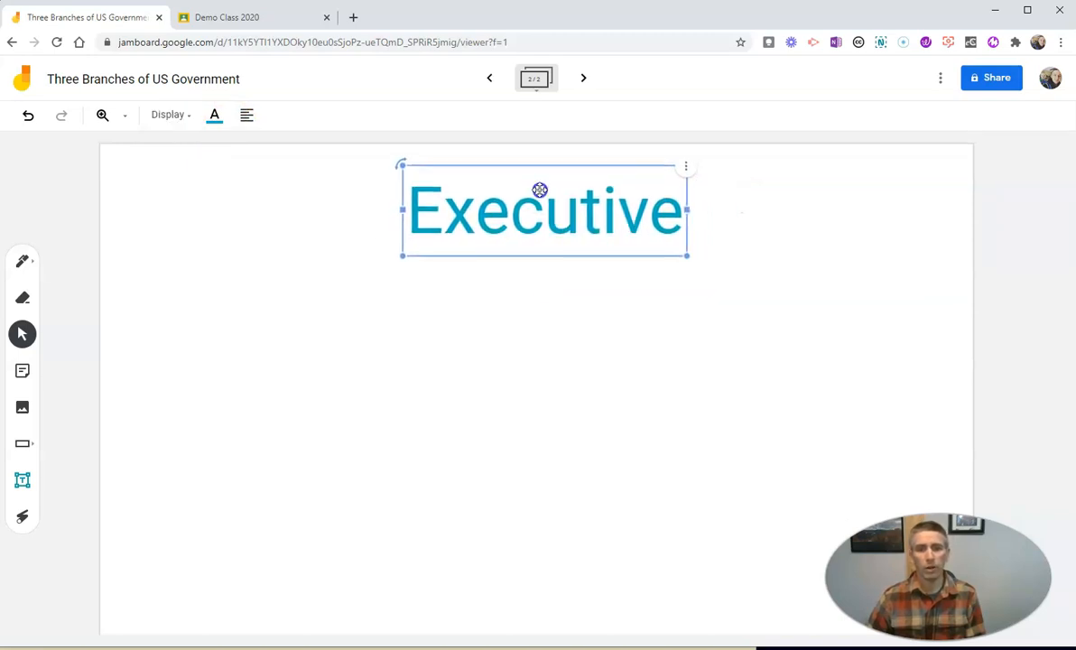
left_click(686, 167)
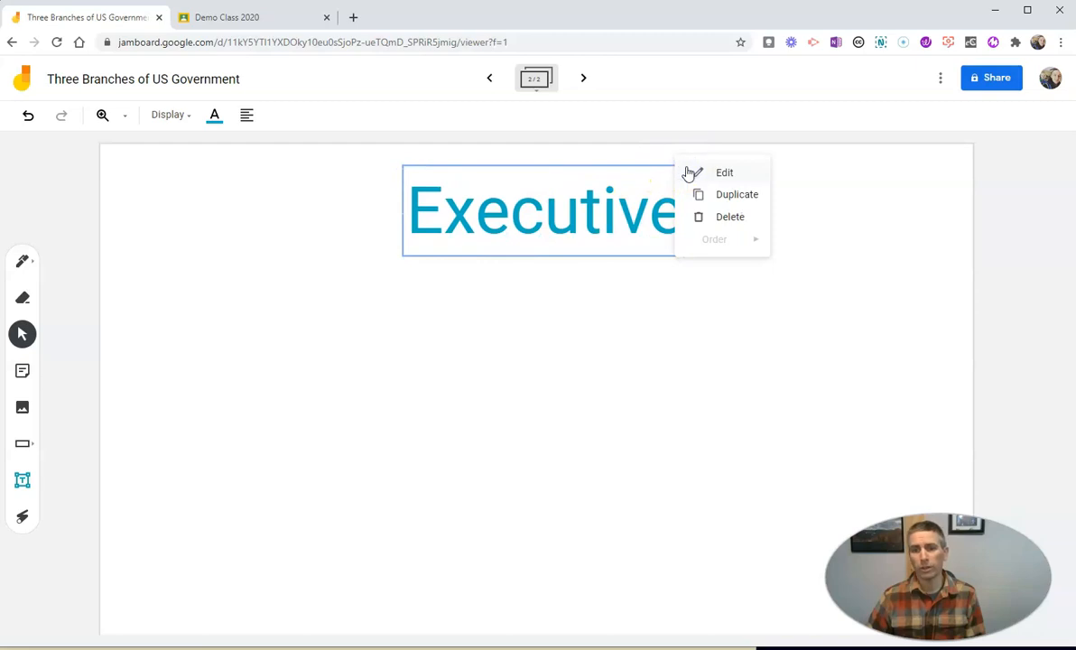
left_click(713, 169)
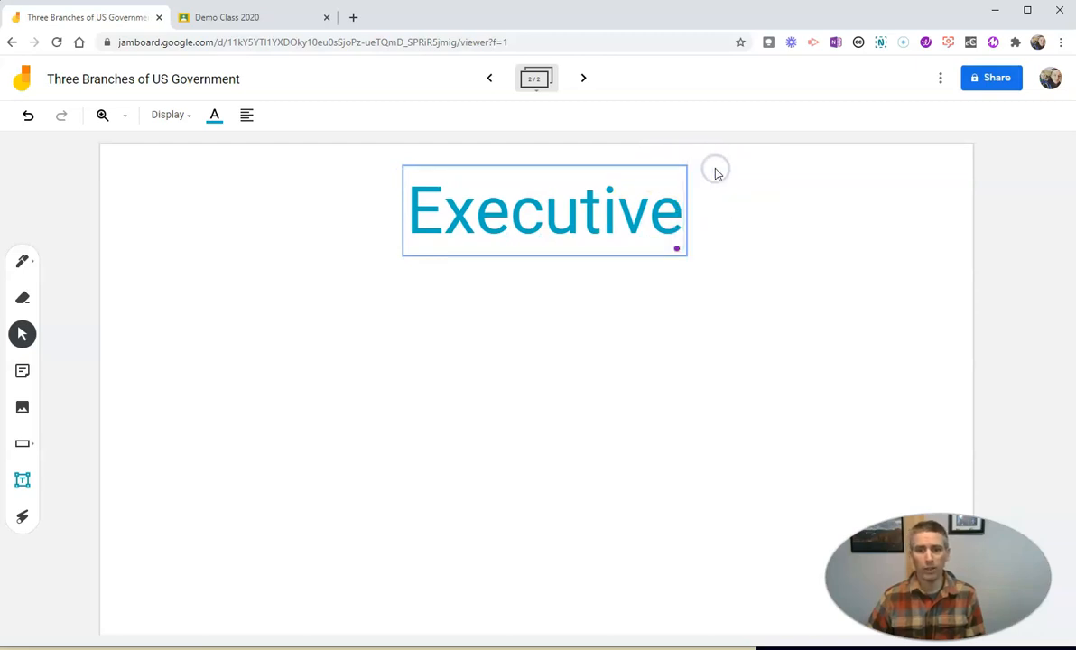
left_click(727, 202)
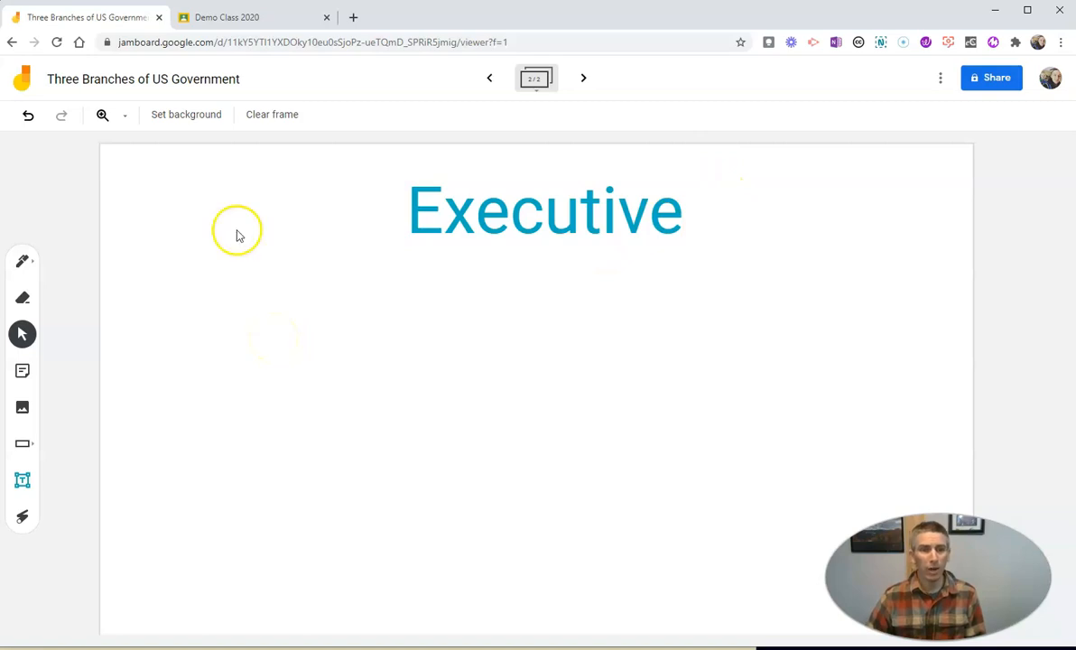
- Apply the lined background to the Executive frame and nudge the title to the horizontal centre
left_click(186, 115)
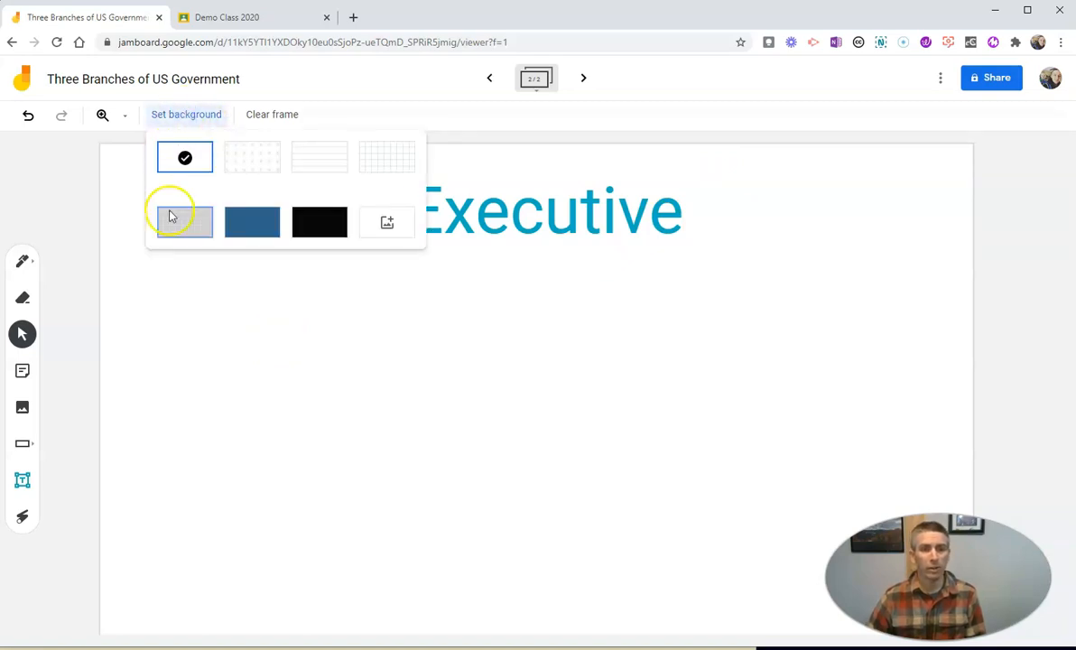
left_click(323, 161)
left_click_drag(509, 203, 503, 208)
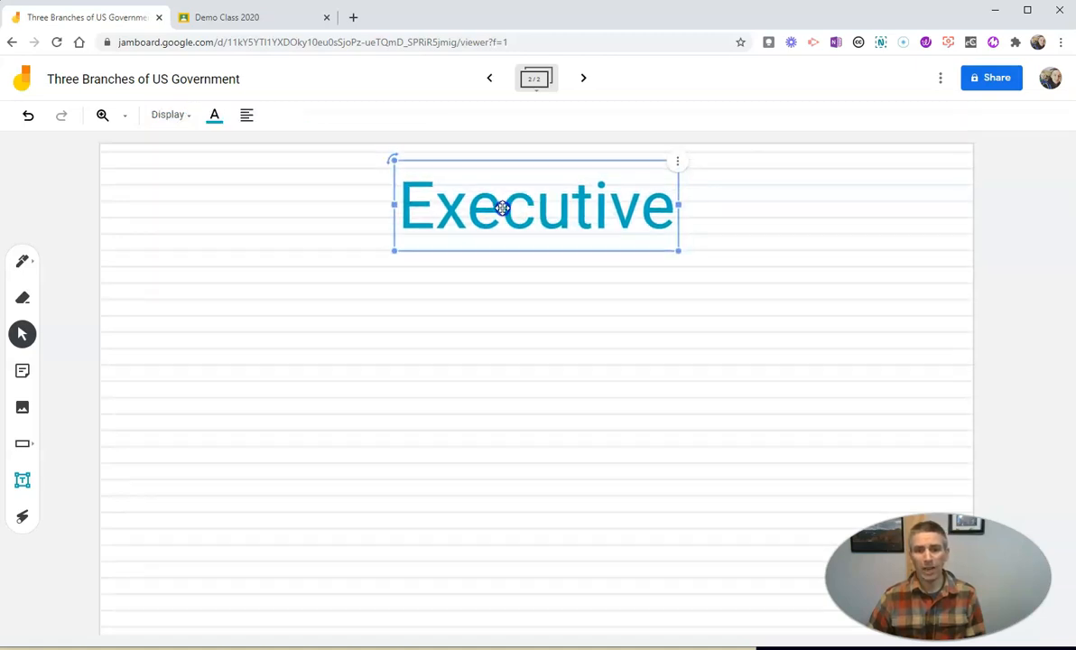
- Create a third frame with the title "Legislative", its text box widened to fit one line and placed near the top centre
left_click(585, 81)
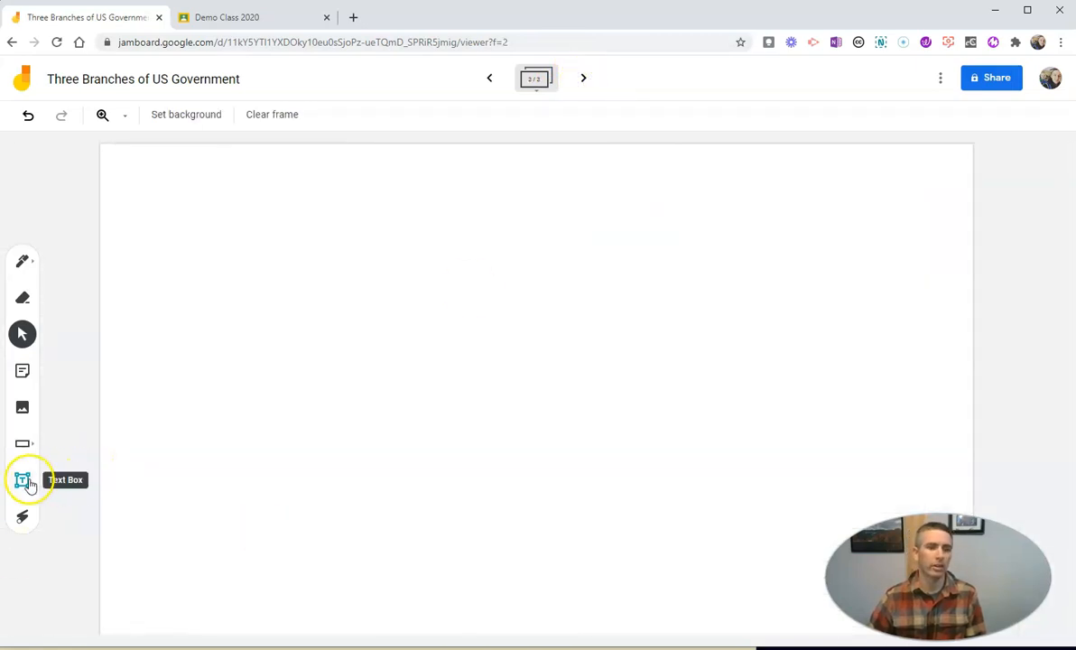
left_click(21, 480)
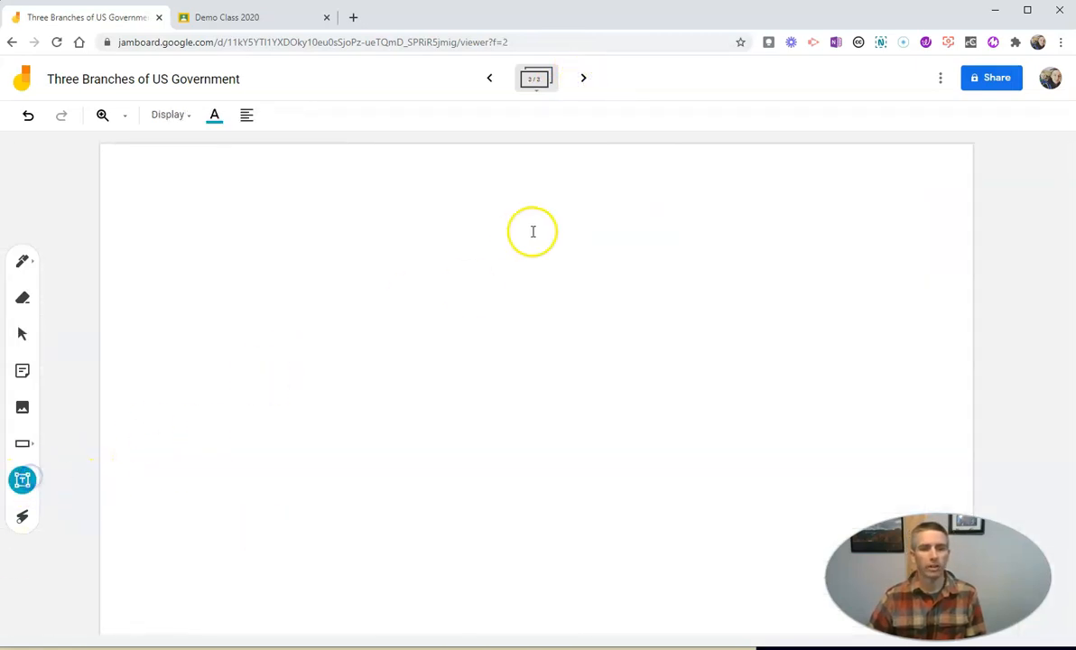
left_click(454, 188)
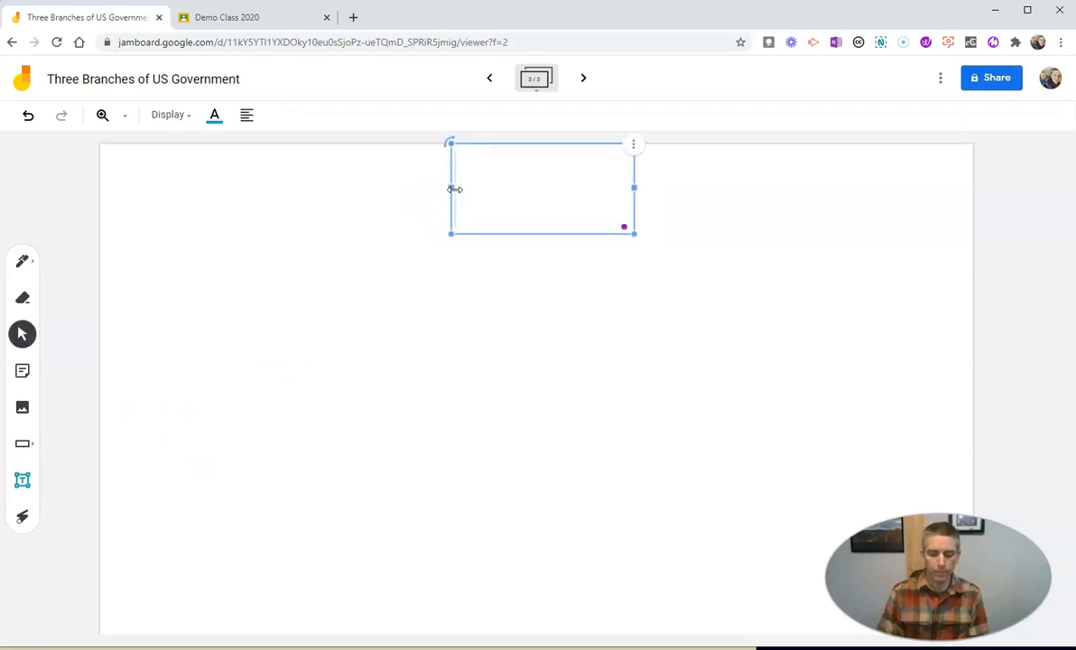
type("Le")
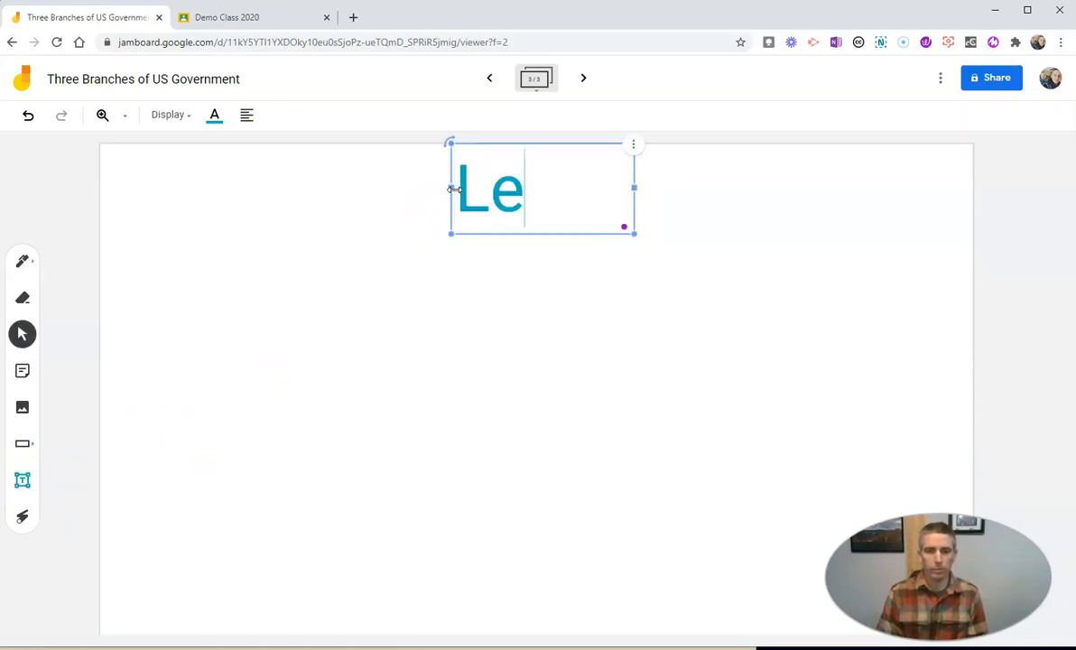
type("gislative")
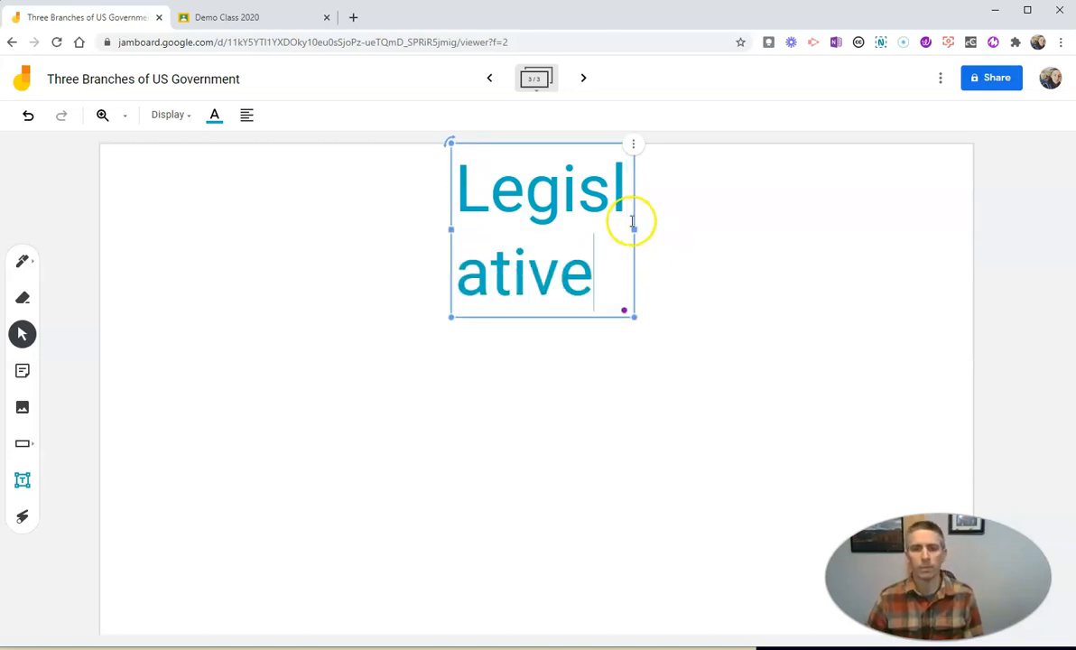
left_click_drag(634, 230, 854, 227)
left_click_drag(619, 187, 518, 195)
left_click(324, 330)
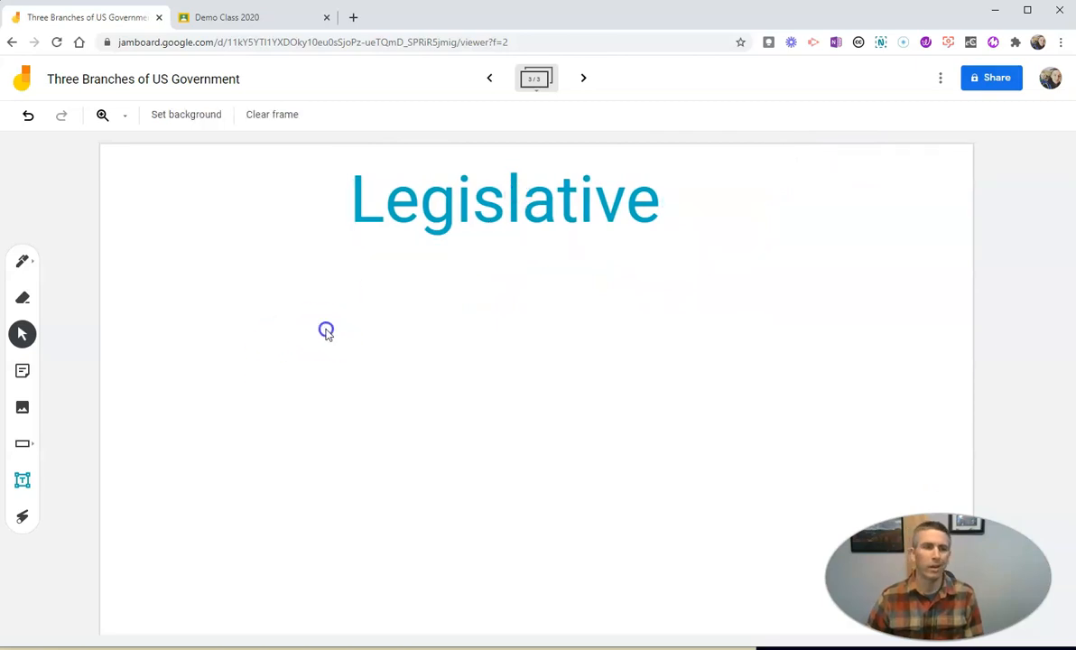
- Set the Legislative frame's background to the first Google image result for "us congress building"
left_click(186, 115)
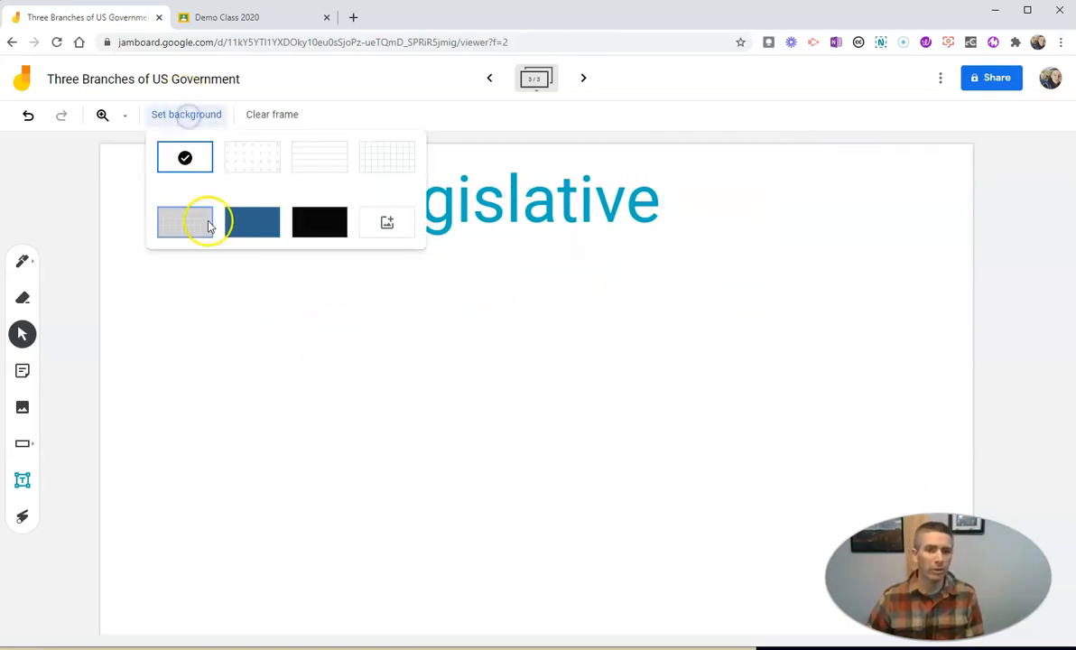
left_click(386, 222)
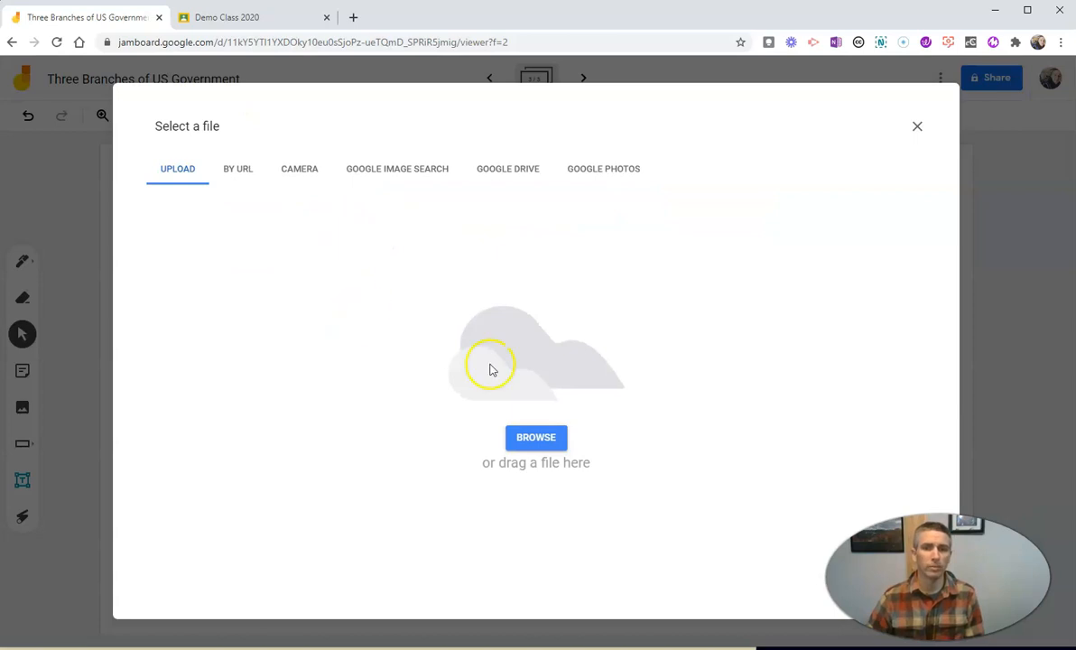
left_click(381, 176)
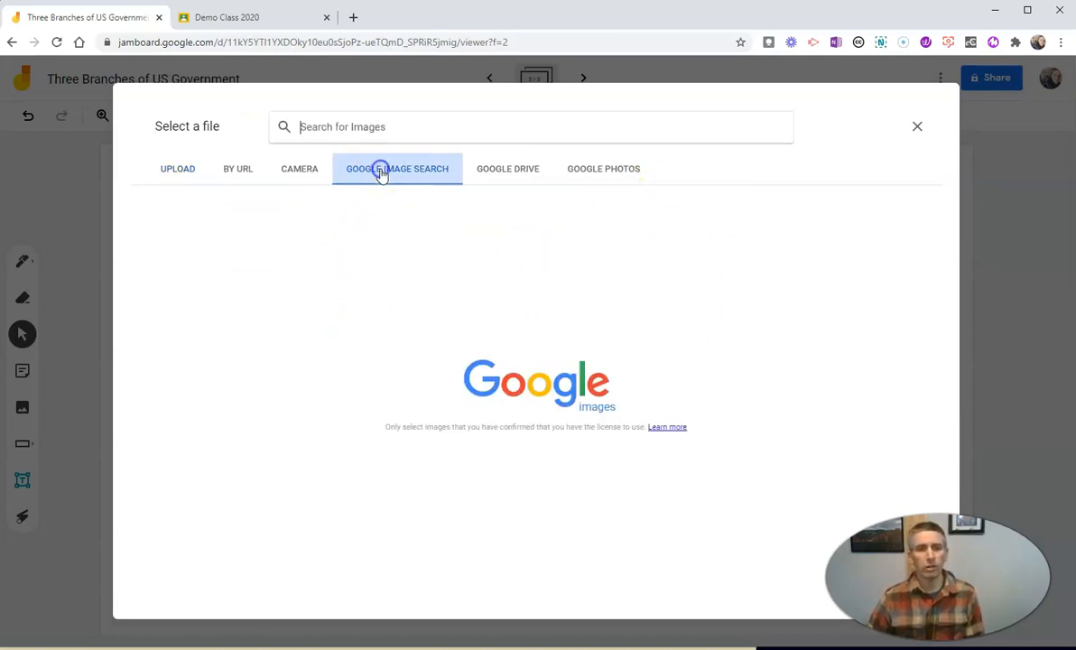
type("co")
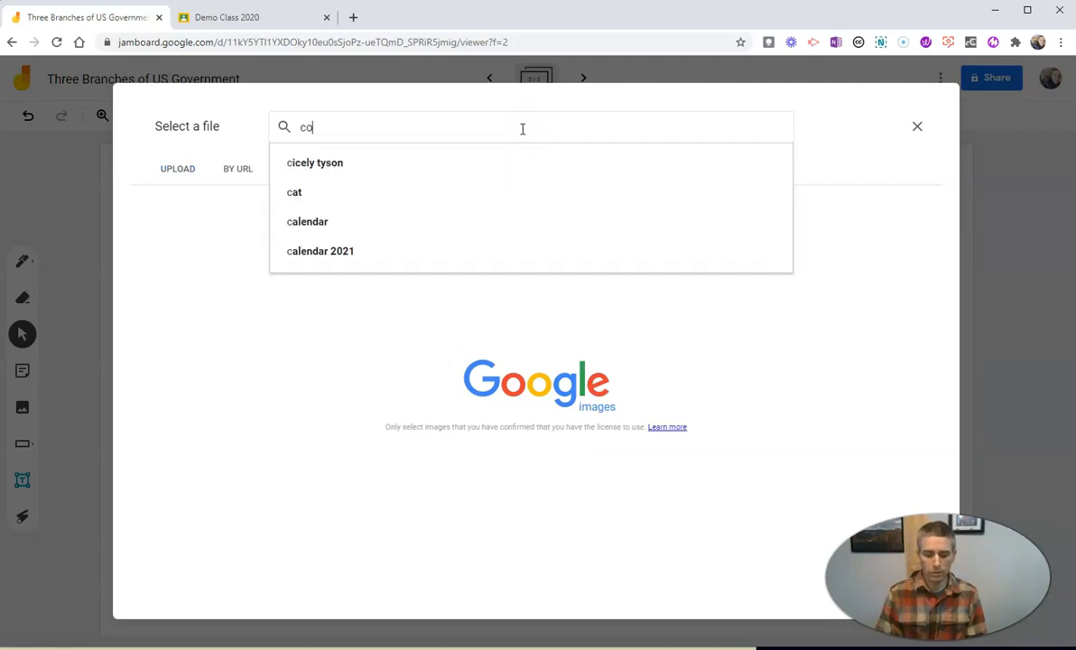
type("ngress")
key("BackSpace")
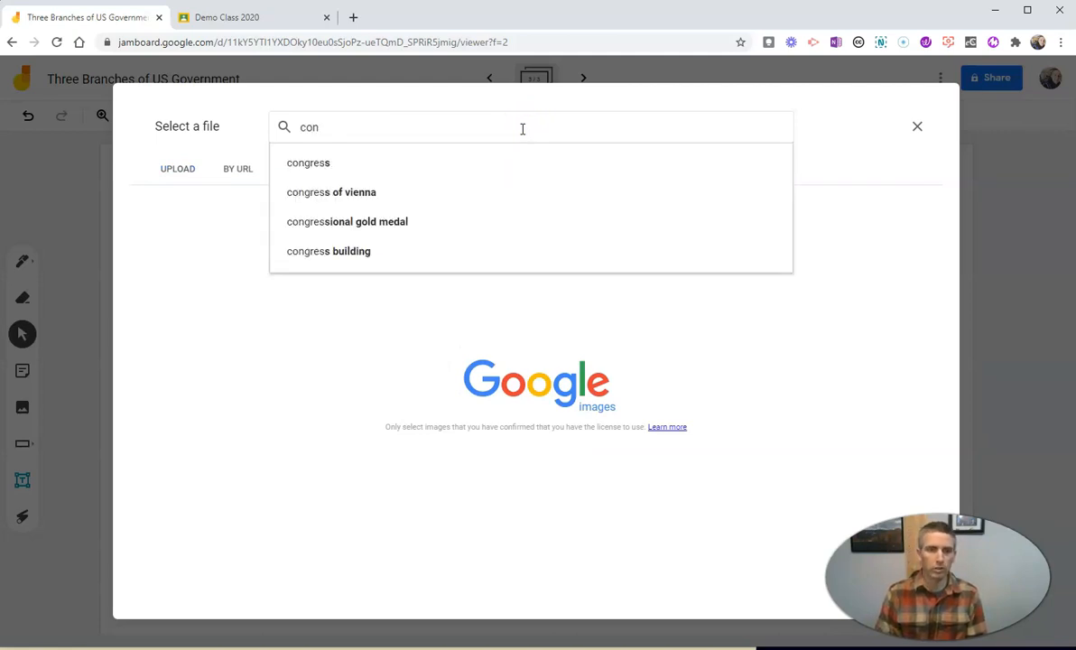
key("BackSpace")
key("BackSpace")
key("BackSpace")
type("US Congres")
left_click(466, 191)
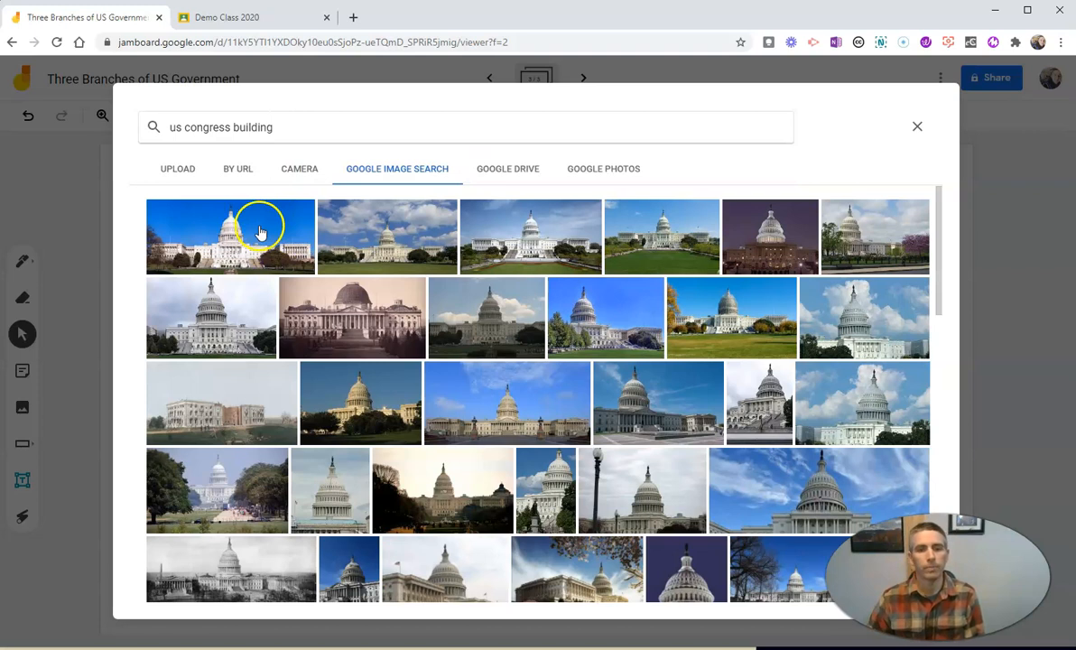
left_click(259, 233)
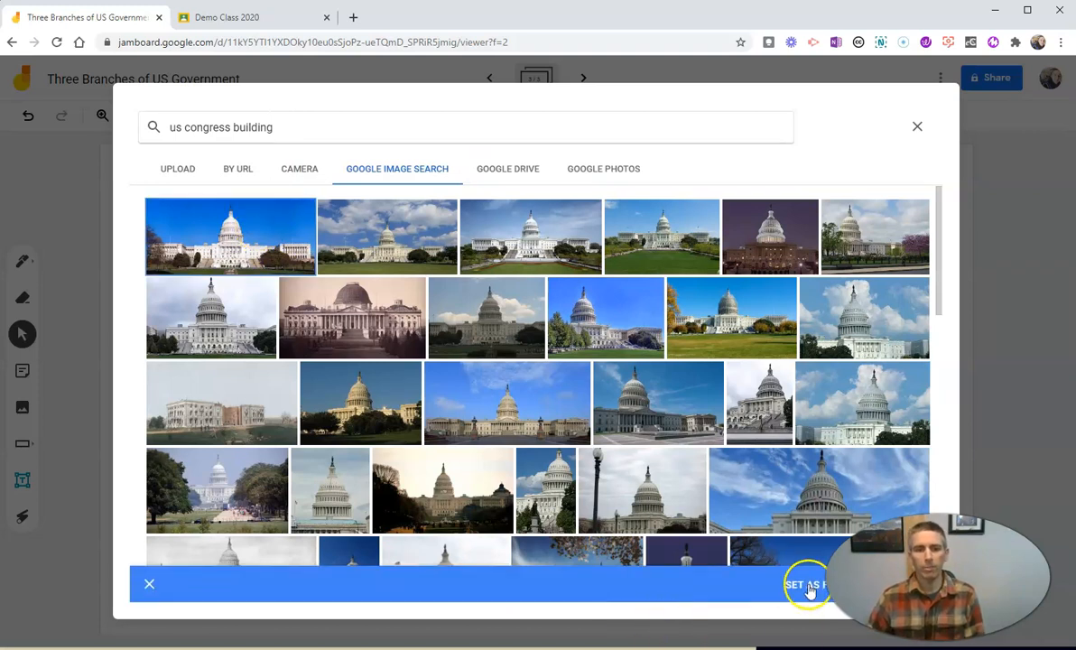
left_click(808, 586)
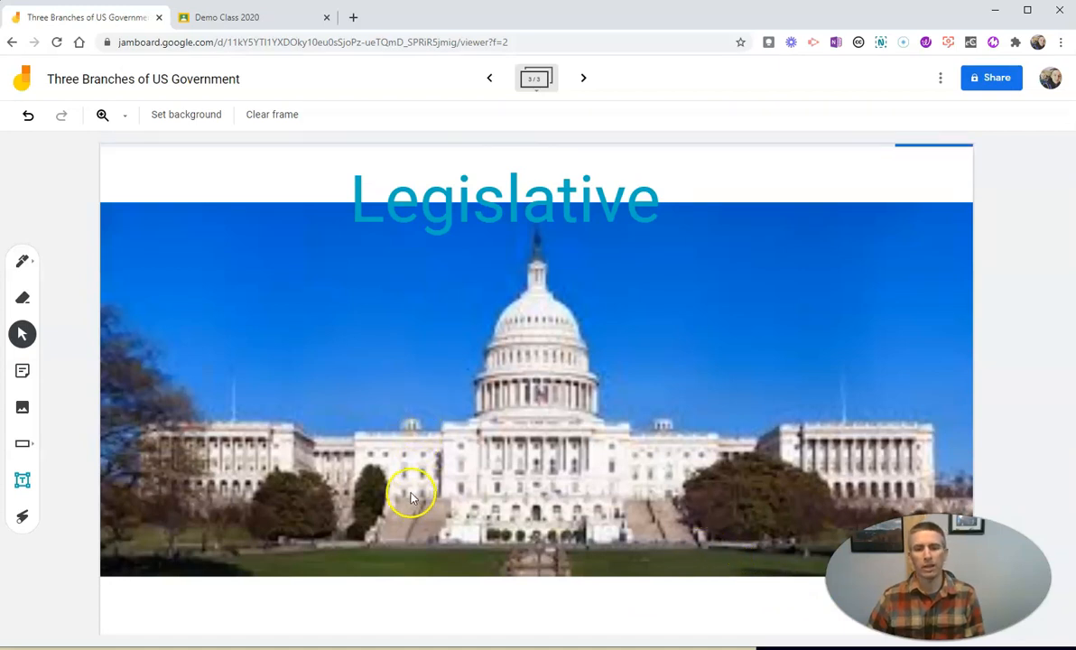
- Create a fourth frame with the title "Judicial", its text box widened to fit one line and placed near the top centre
left_click(582, 80)
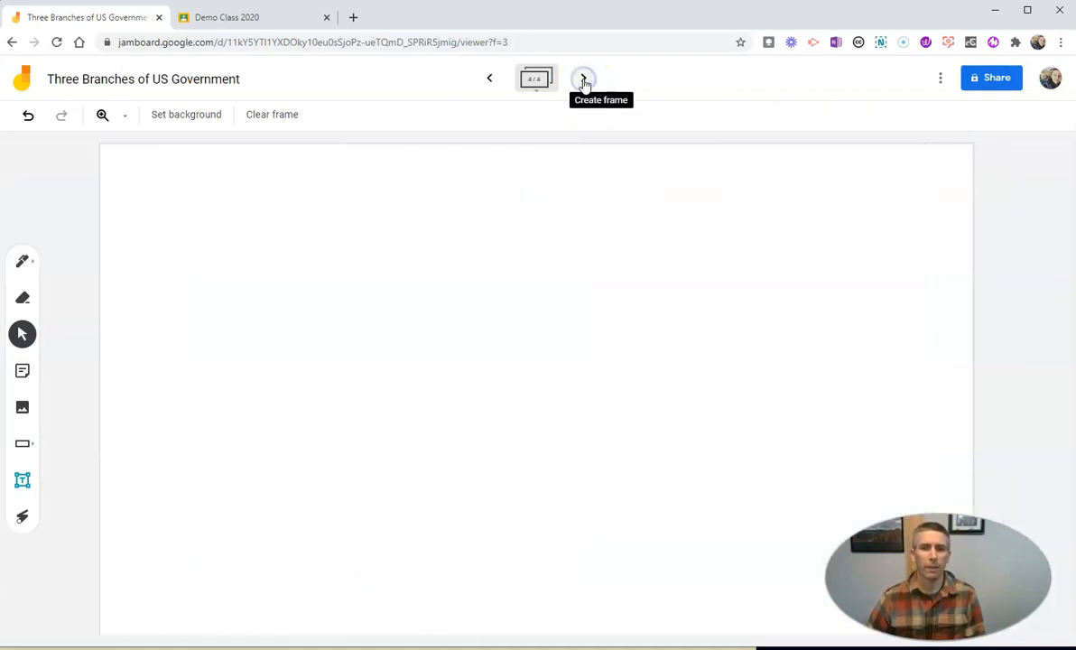
left_click(21, 481)
left_click(461, 195)
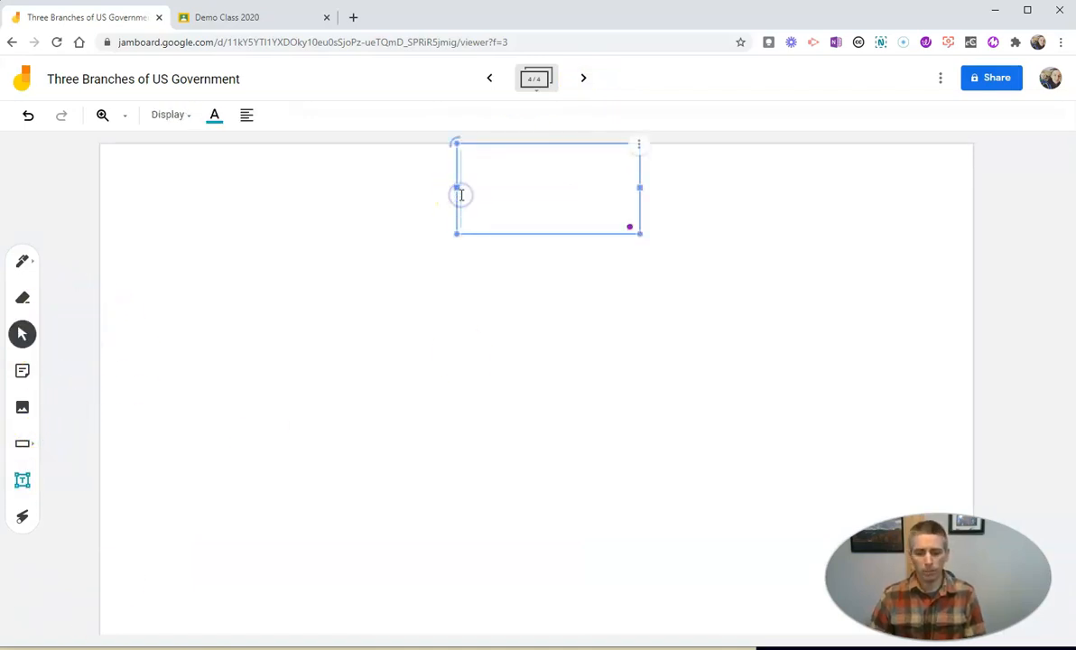
type("Judi")
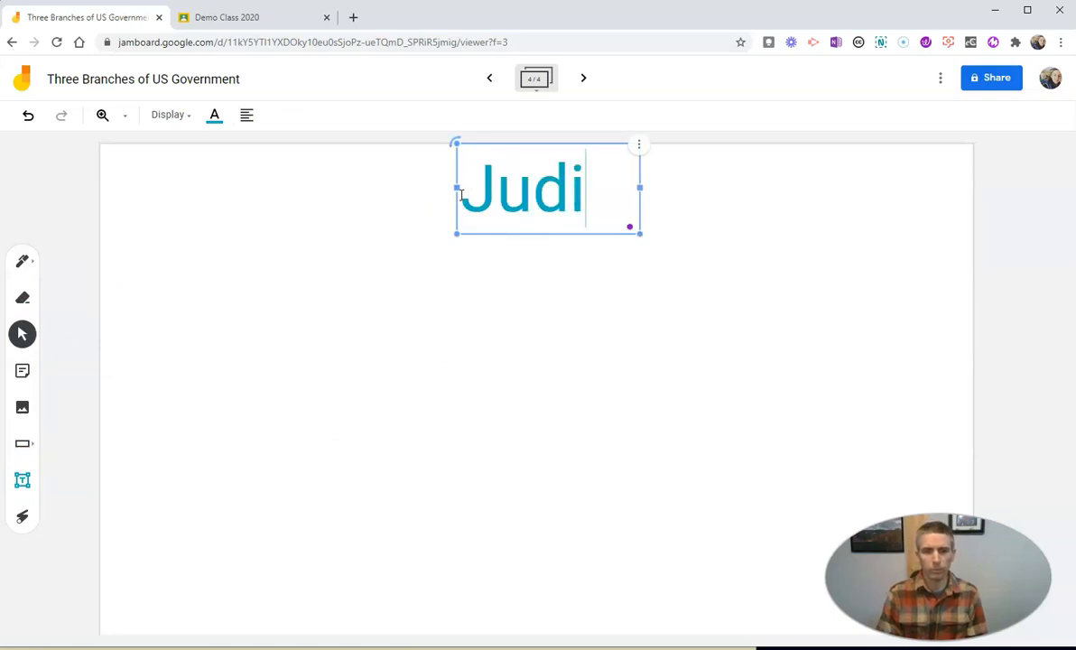
type("cial")
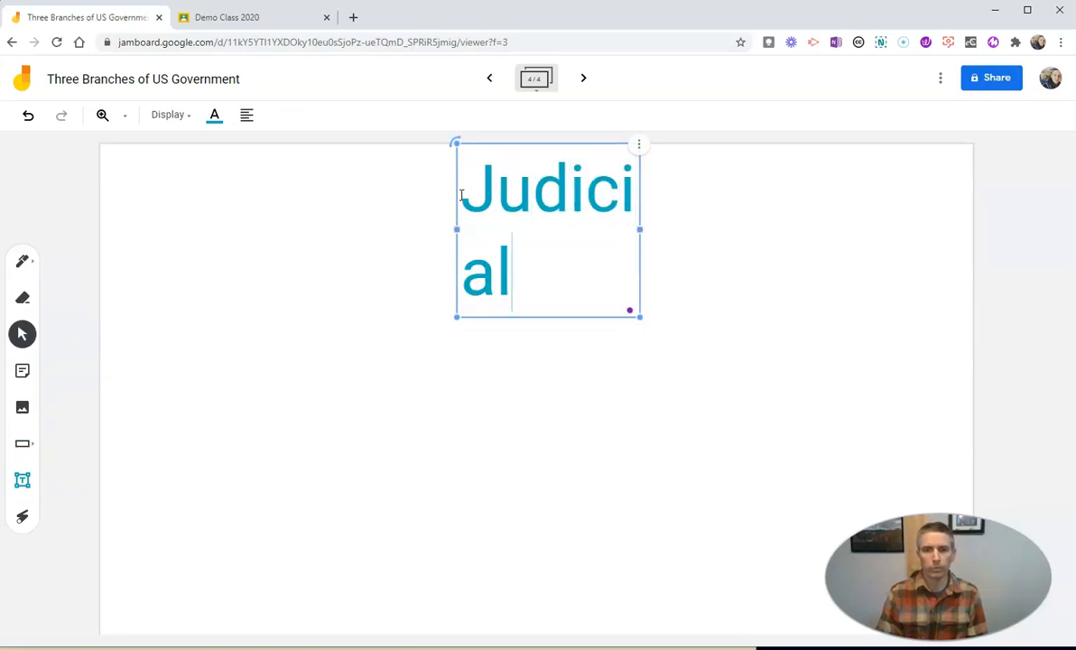
left_click_drag(641, 229, 831, 228)
left_click_drag(615, 180, 515, 196)
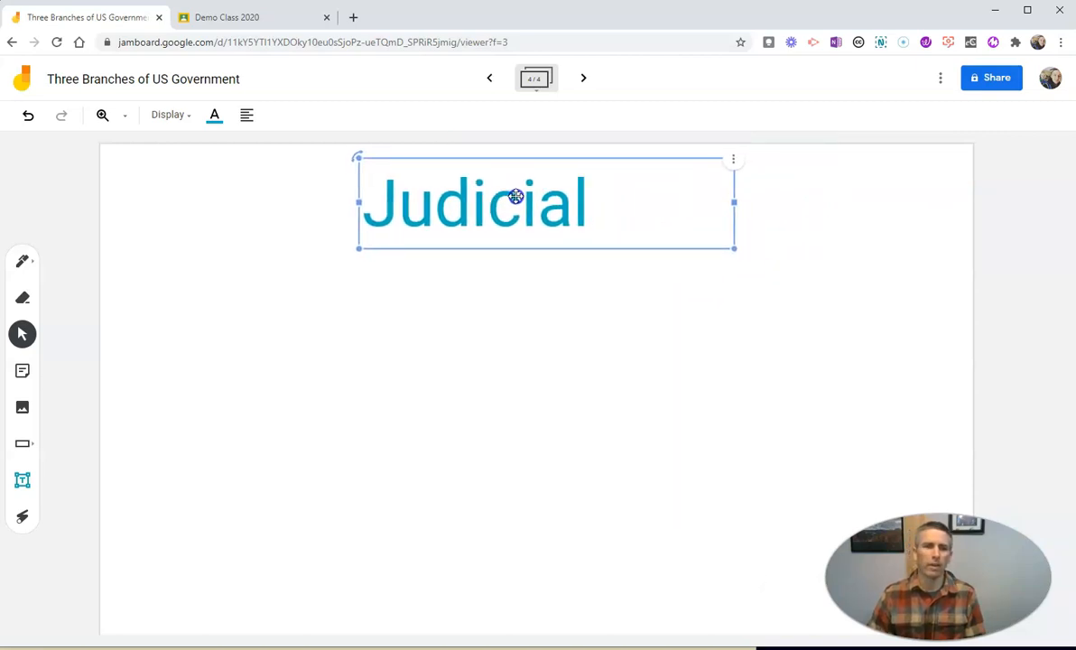
- Go back to the first frame to review the Federal Government diagram
left_click(486, 82)
left_click(486, 81)
left_click(487, 82)
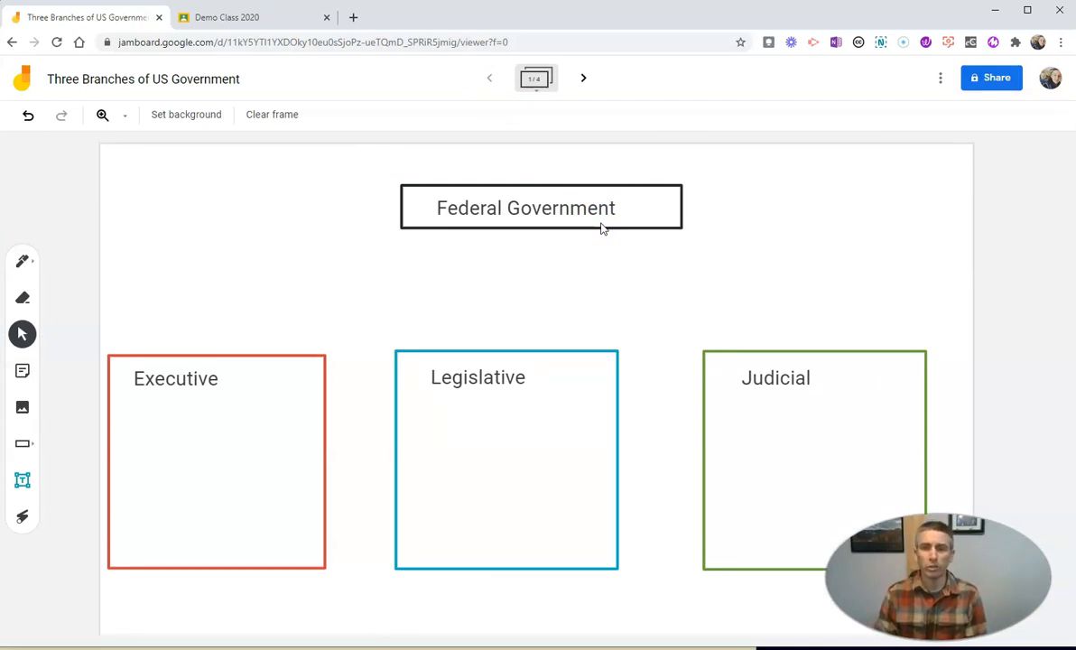
- Switch to Demo Class 2020 in Google Classroom and start a new classwork assignment
left_click(246, 24)
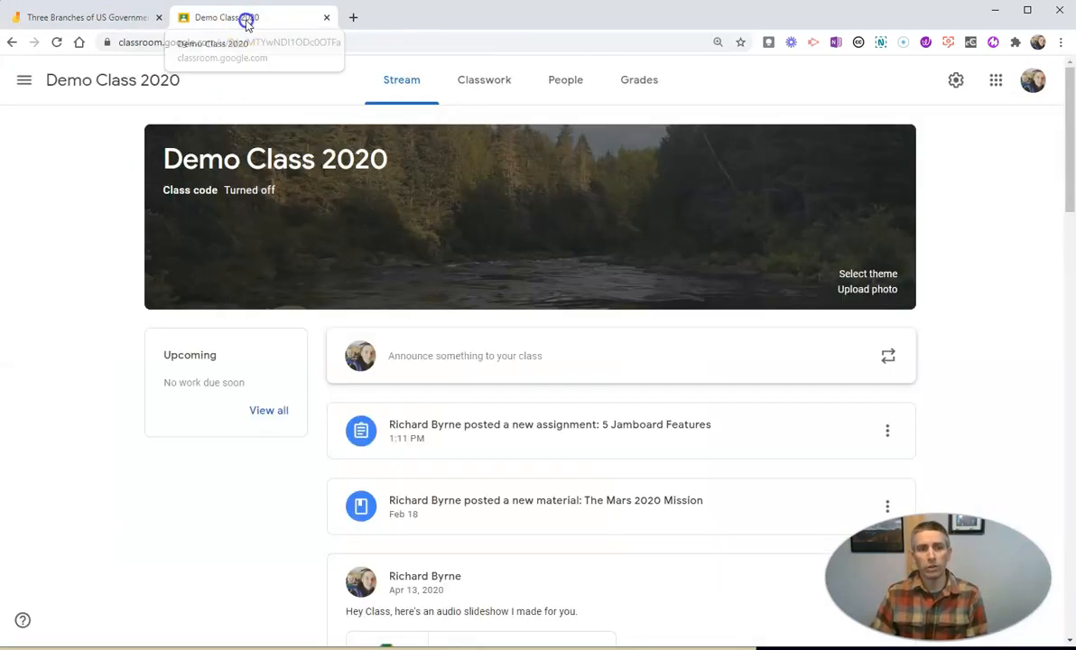
left_click(492, 89)
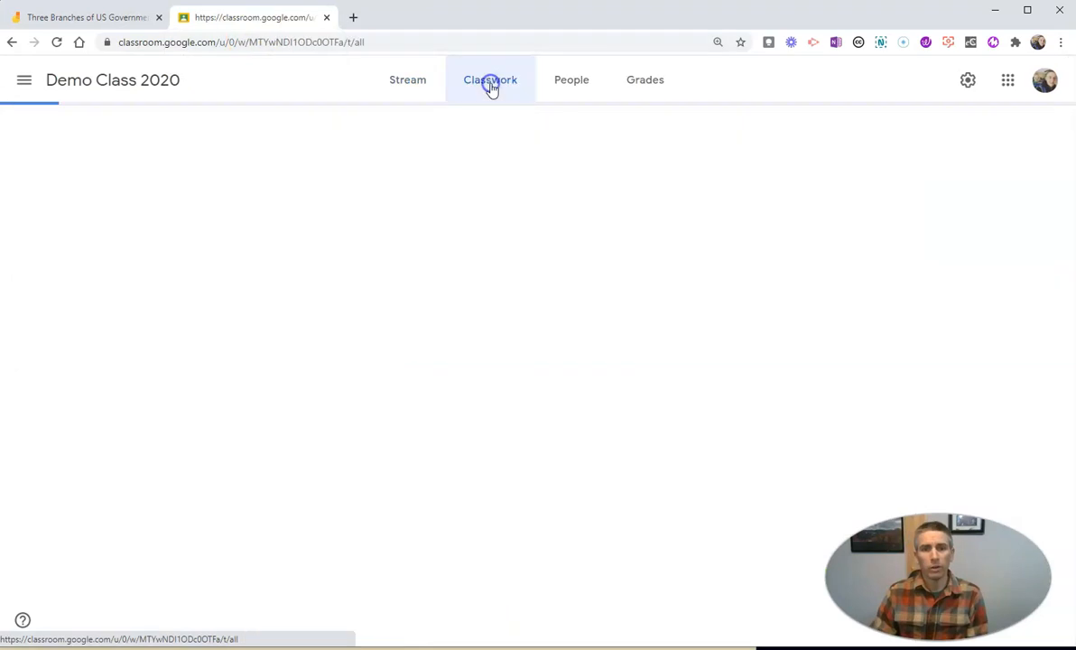
left_click(277, 140)
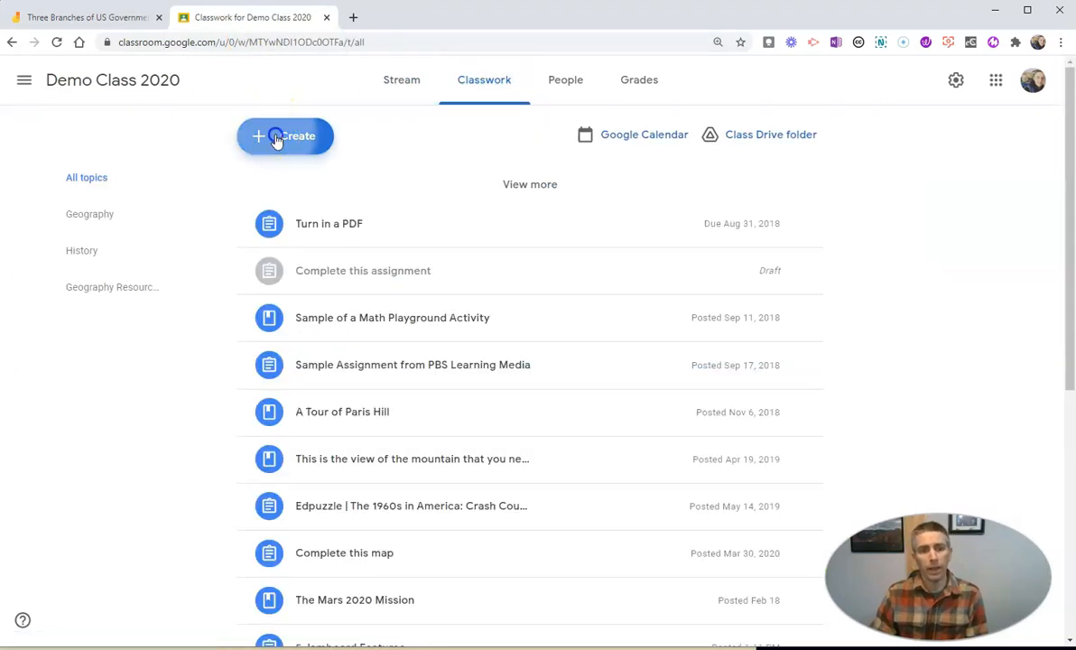
left_click(295, 189)
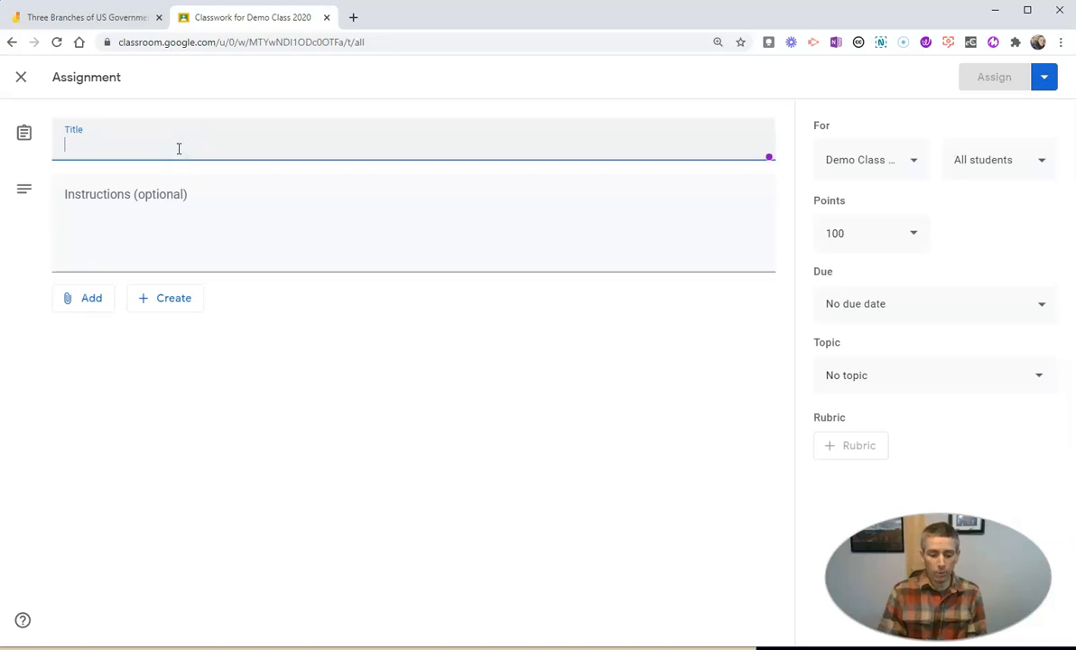
- Title the assignment "Three Branches of Government" and enter the instructions "Please fill in details on each branch."
type("Three Branches of Government")
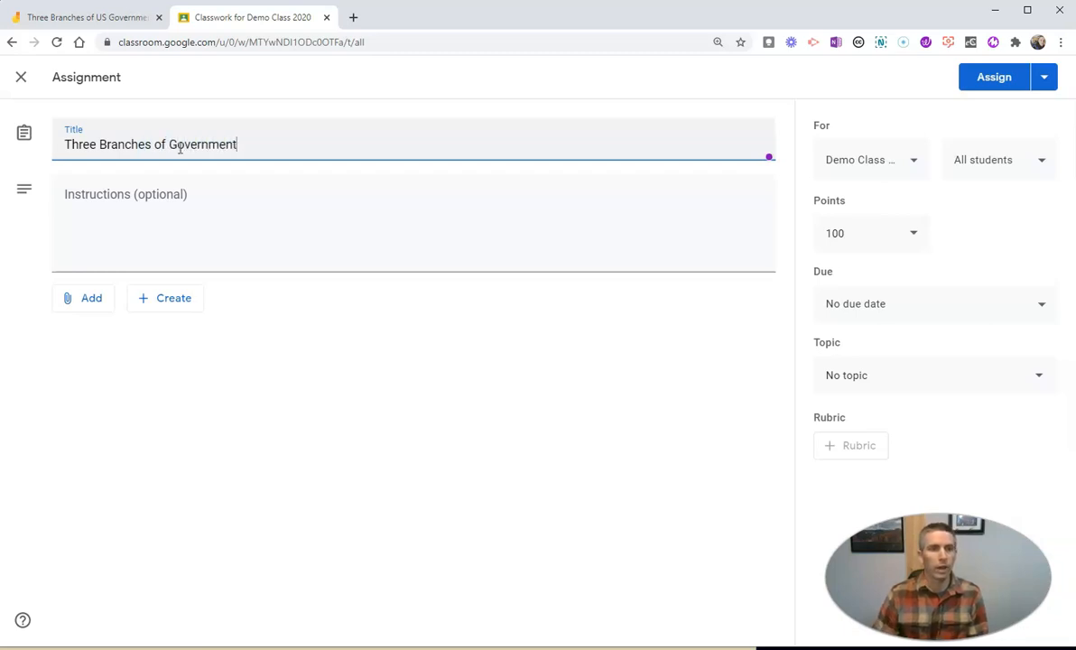
left_click(171, 195)
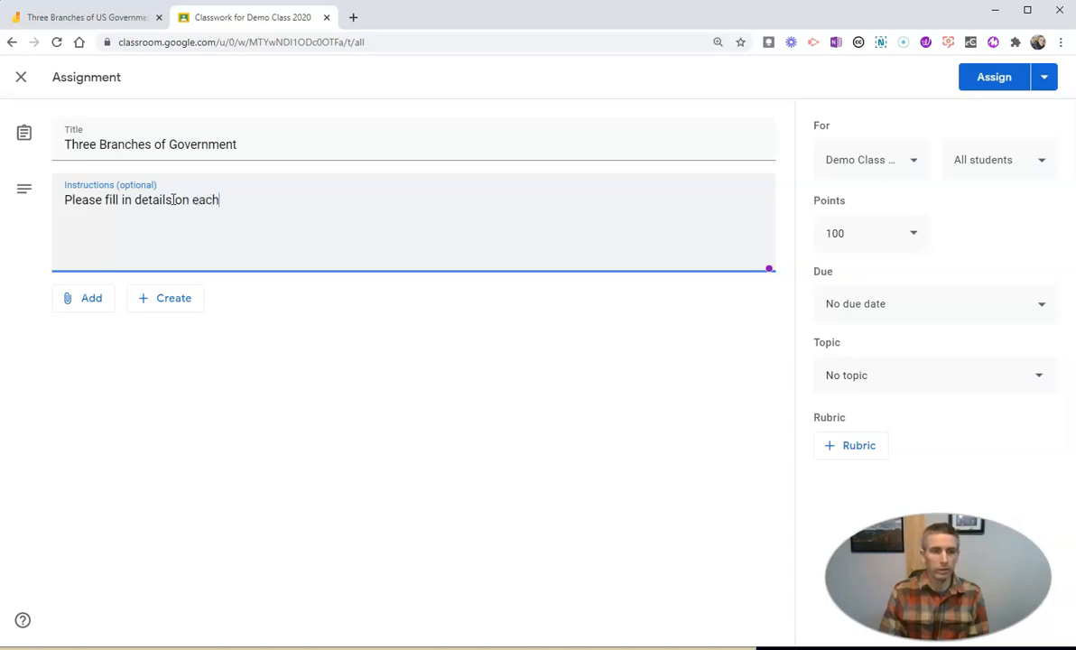
left_click(174, 199)
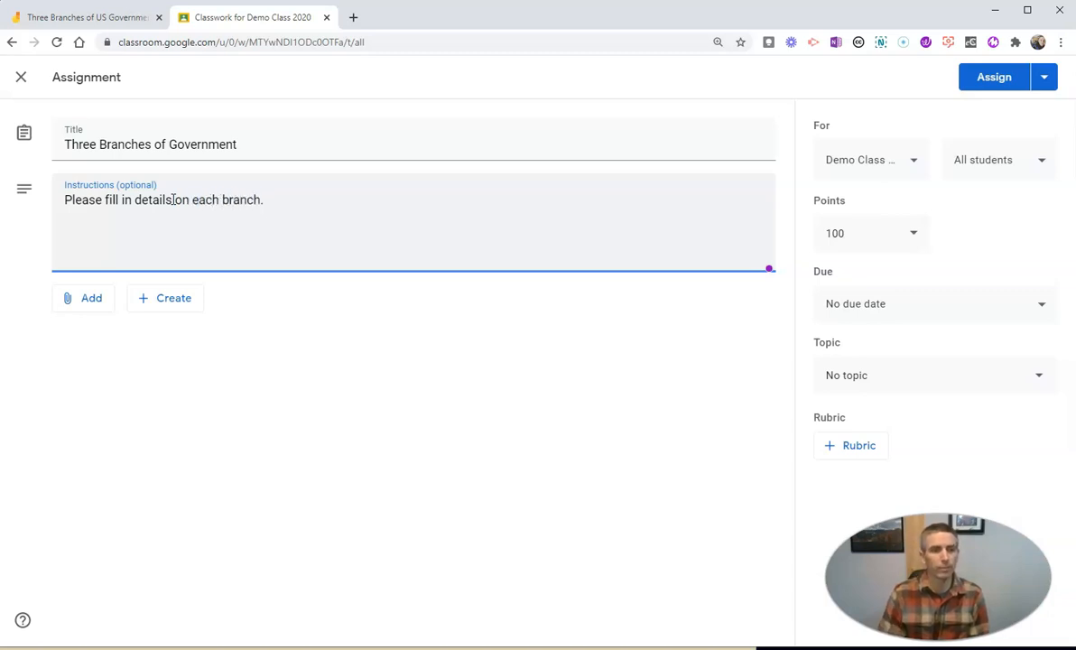
- Attach the "Three Branches of US Government" Jamboard from Google Drive to the assignment
left_click(89, 306)
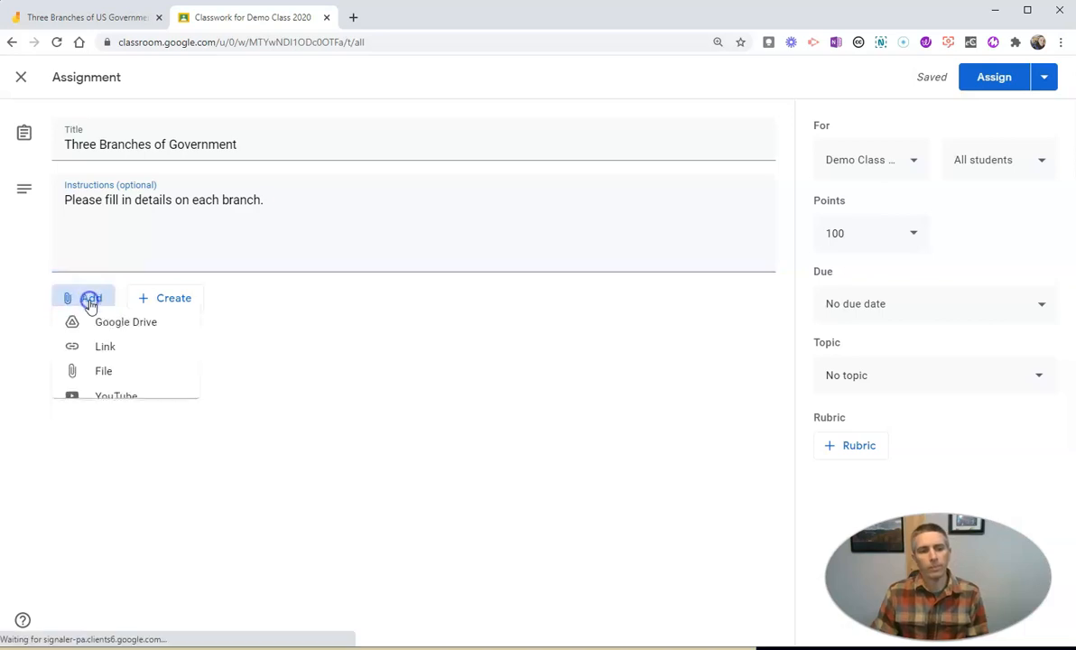
left_click(127, 330)
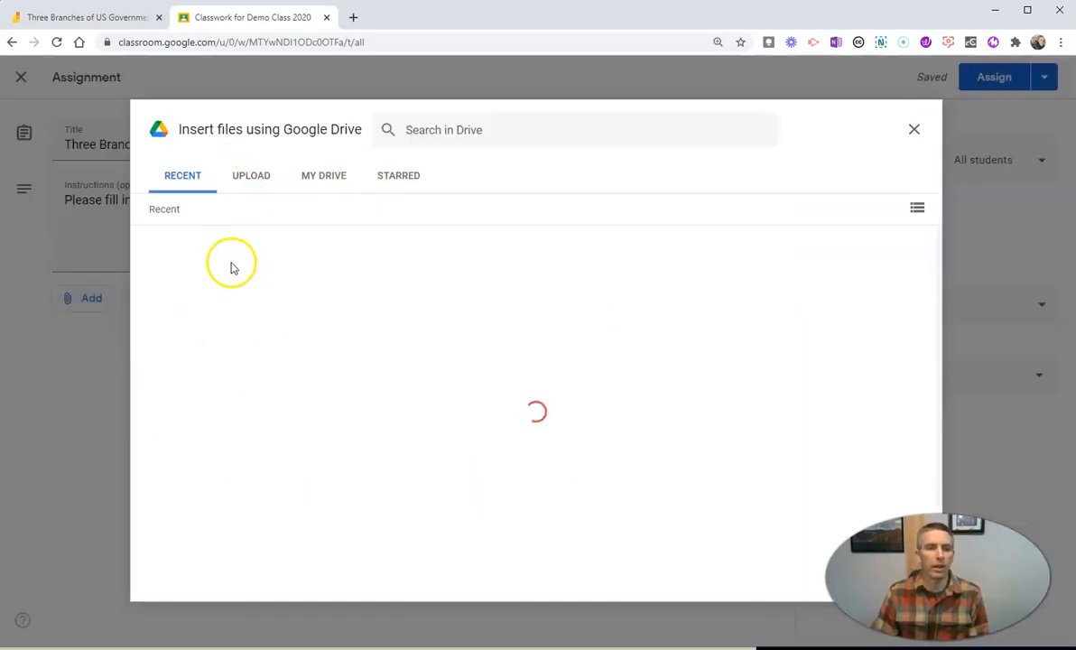
left_click(231, 316)
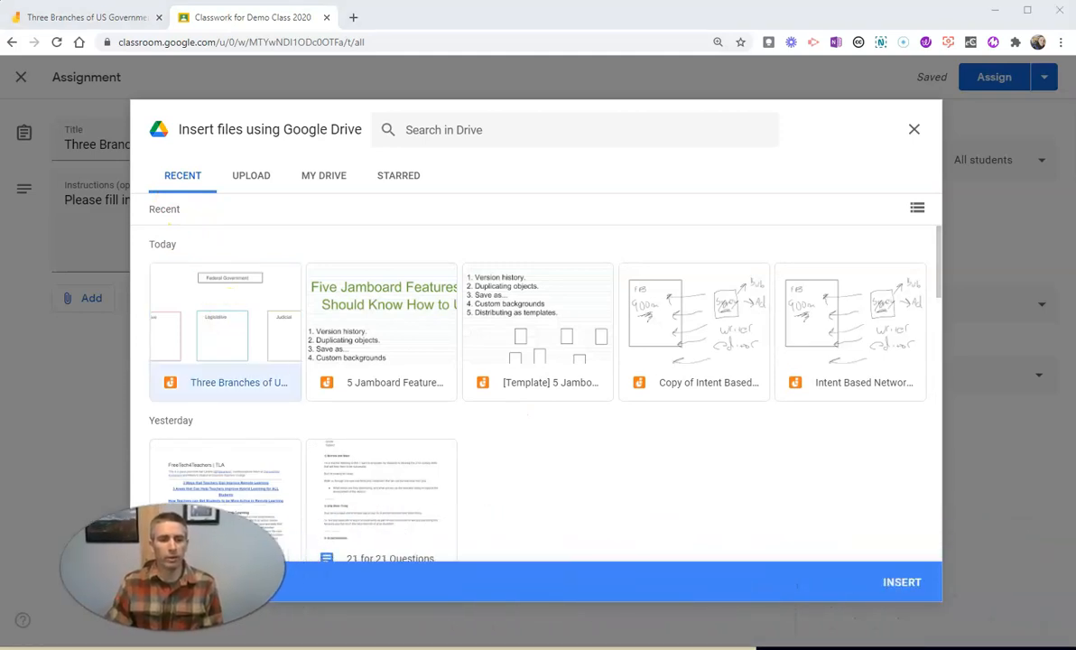
left_click(216, 339)
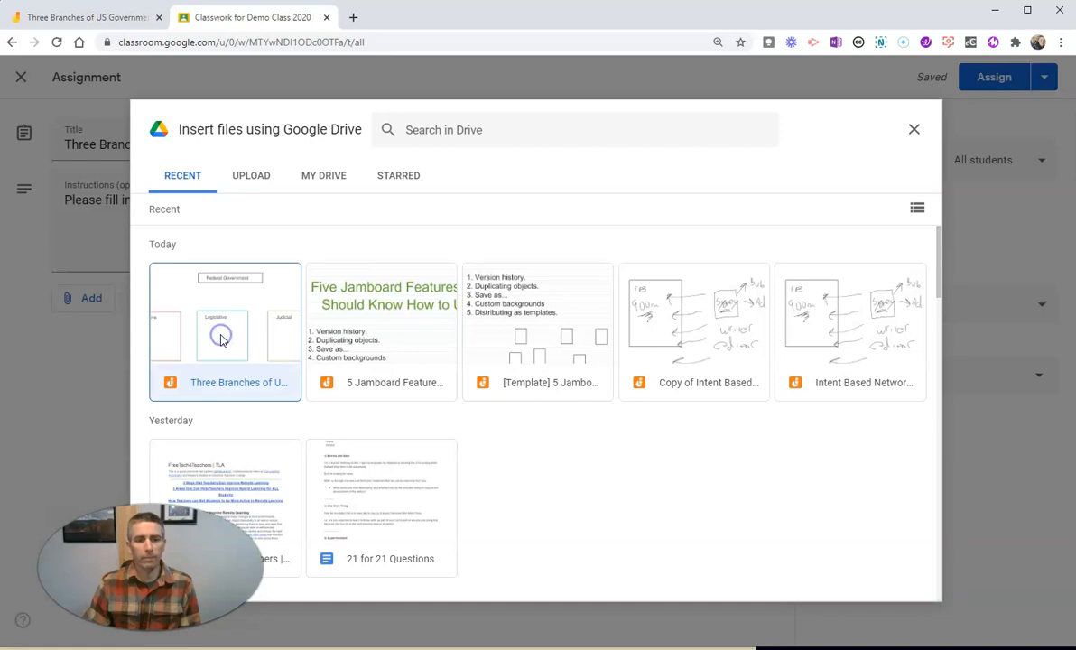
left_click(916, 582)
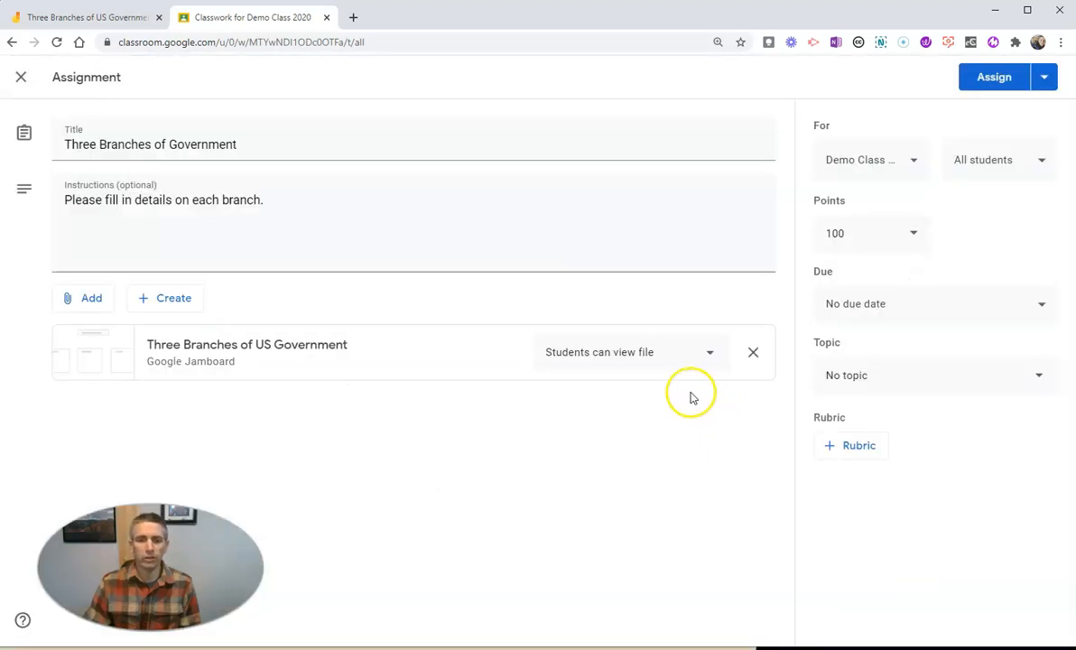
- Set the attached Jamboard to make a copy for each student and post the assignment to the class
left_click(670, 361)
left_click(644, 432)
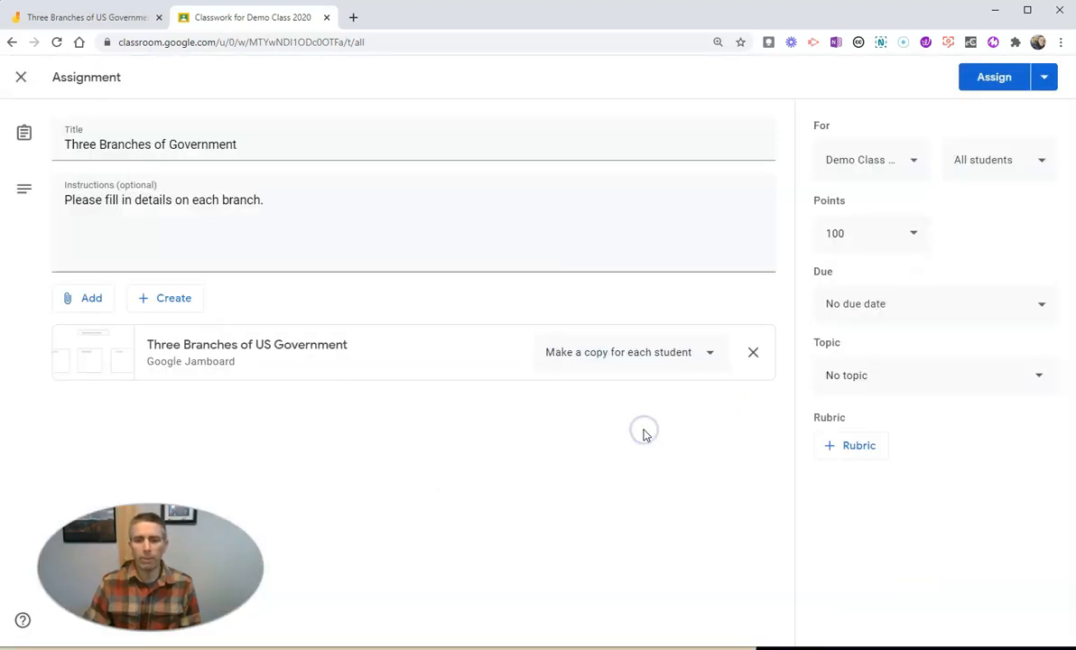
left_click(996, 79)
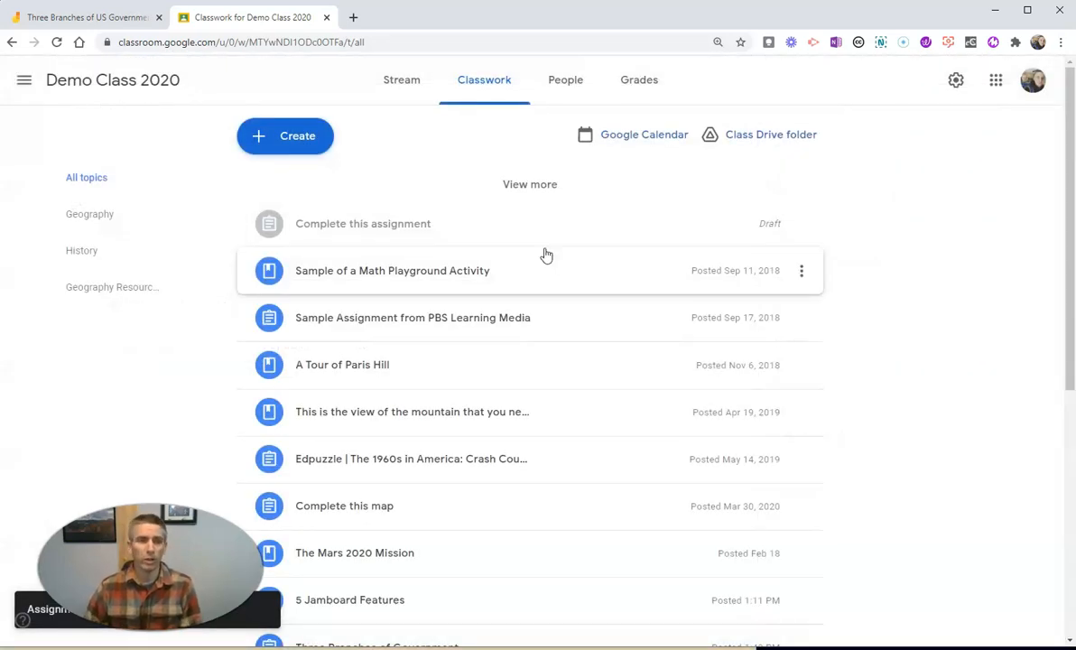
- Return to the Three Branches of US Government Jamboard, share it with anyone with the link as viewer, and copy the link
left_click(57, 18)
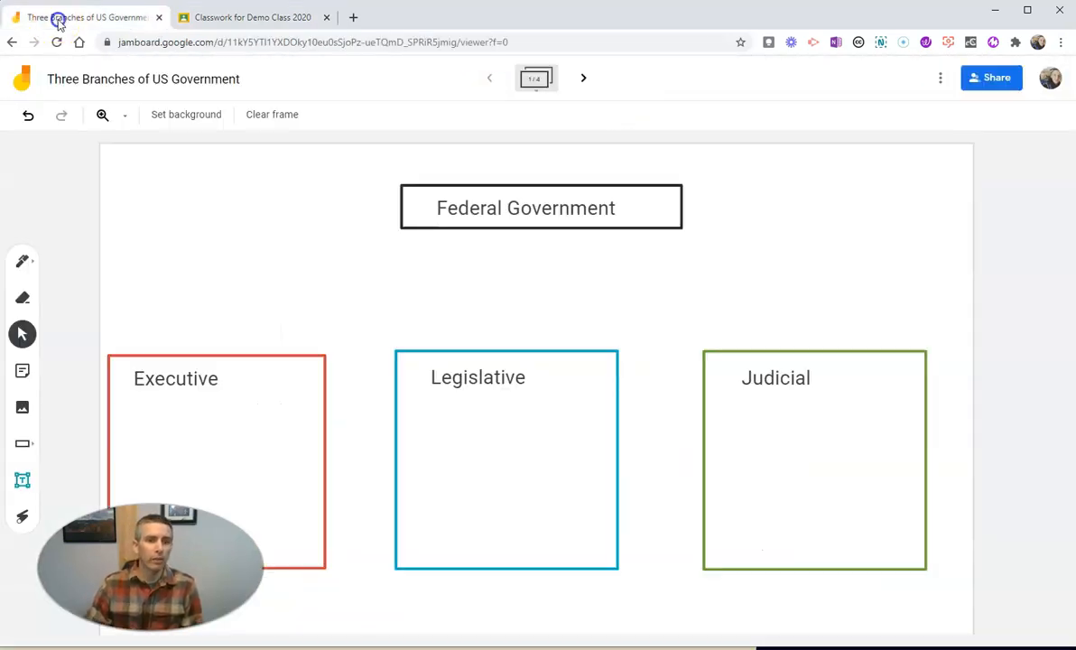
left_click(940, 81)
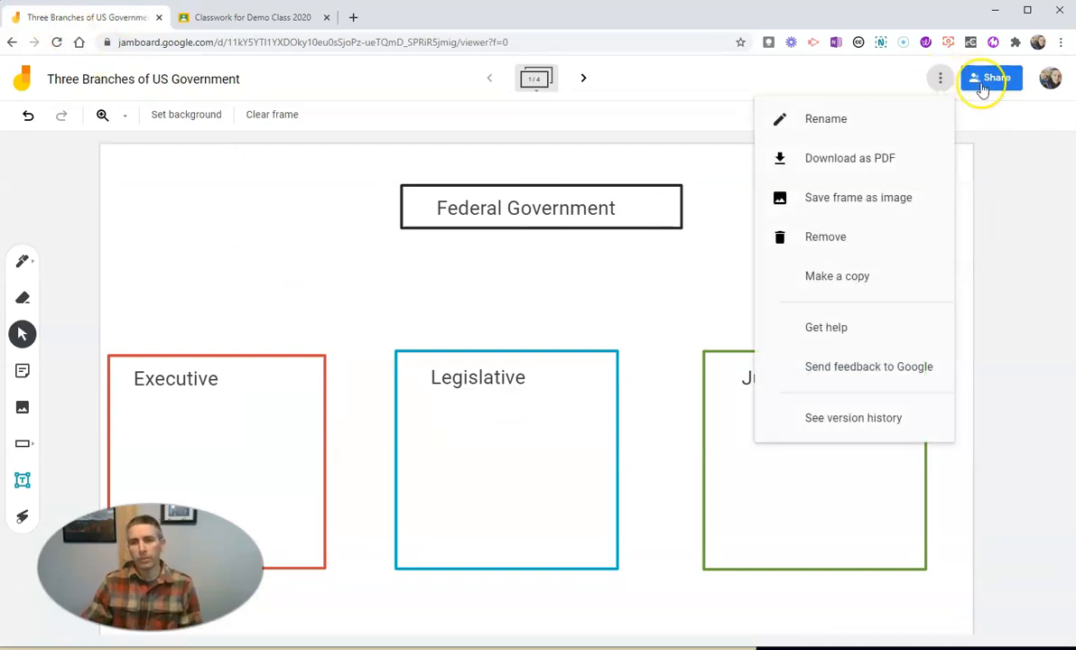
left_click(982, 87)
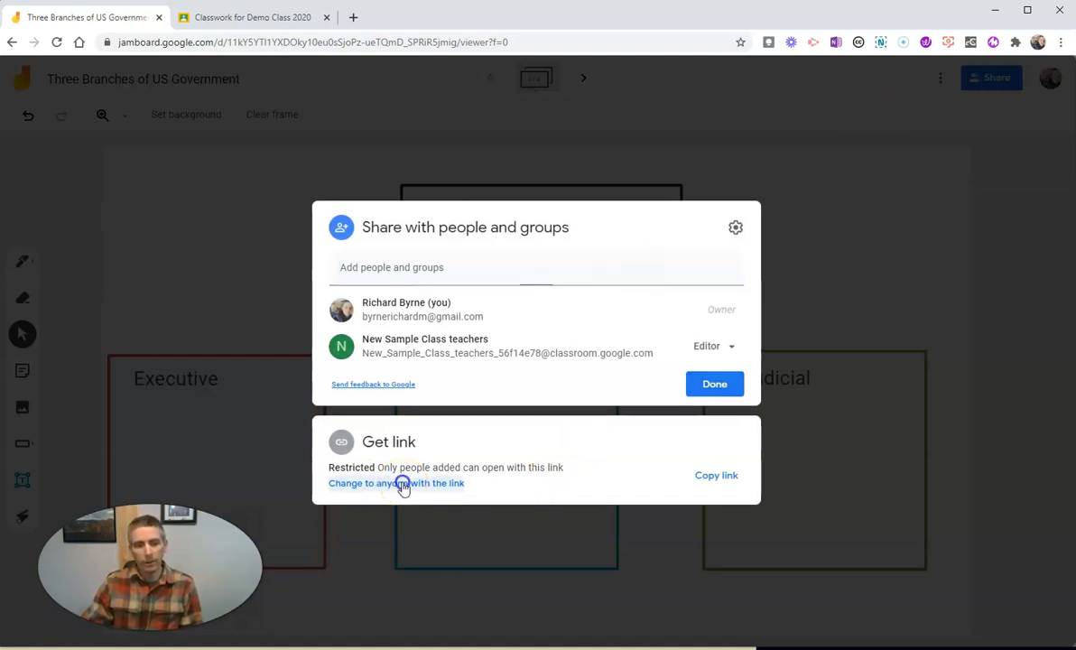
left_click(403, 485)
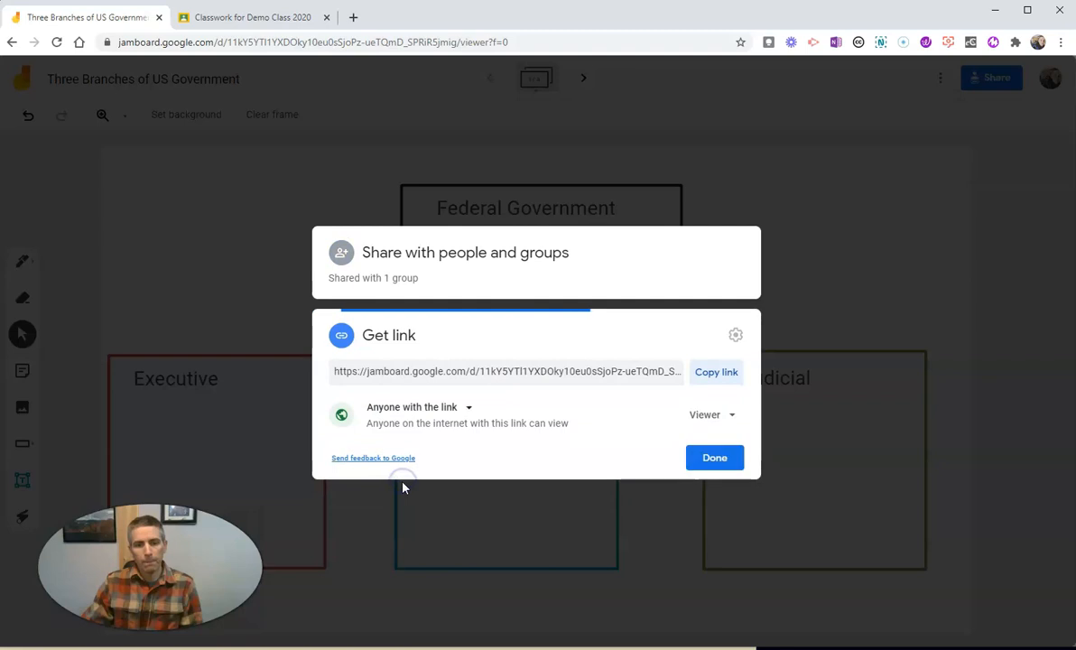
left_click(716, 375)
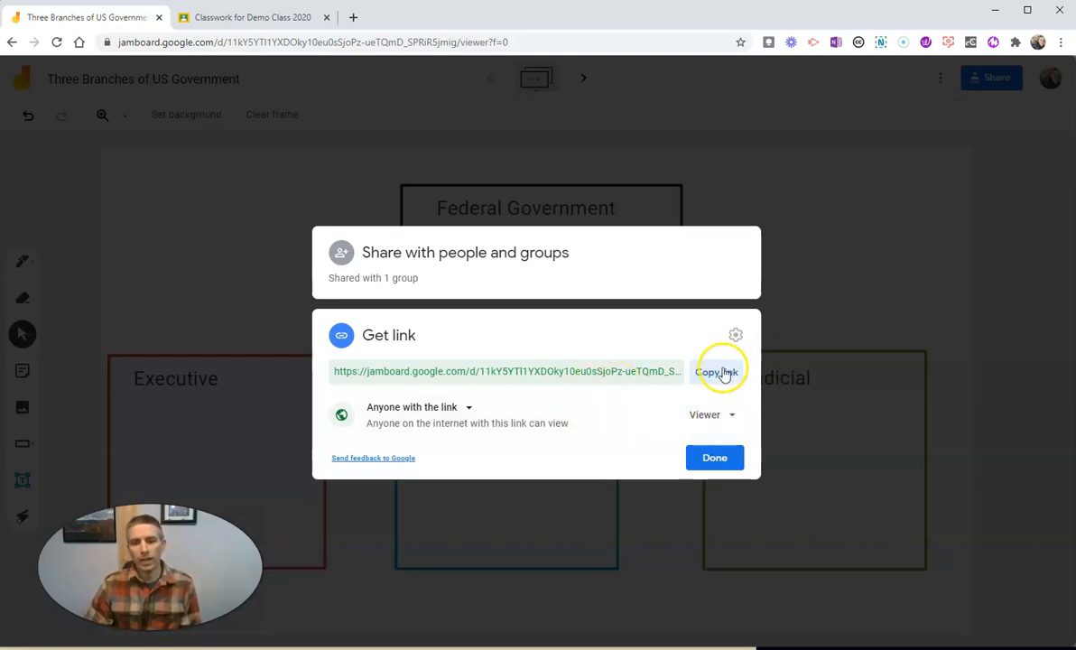
left_click(725, 374)
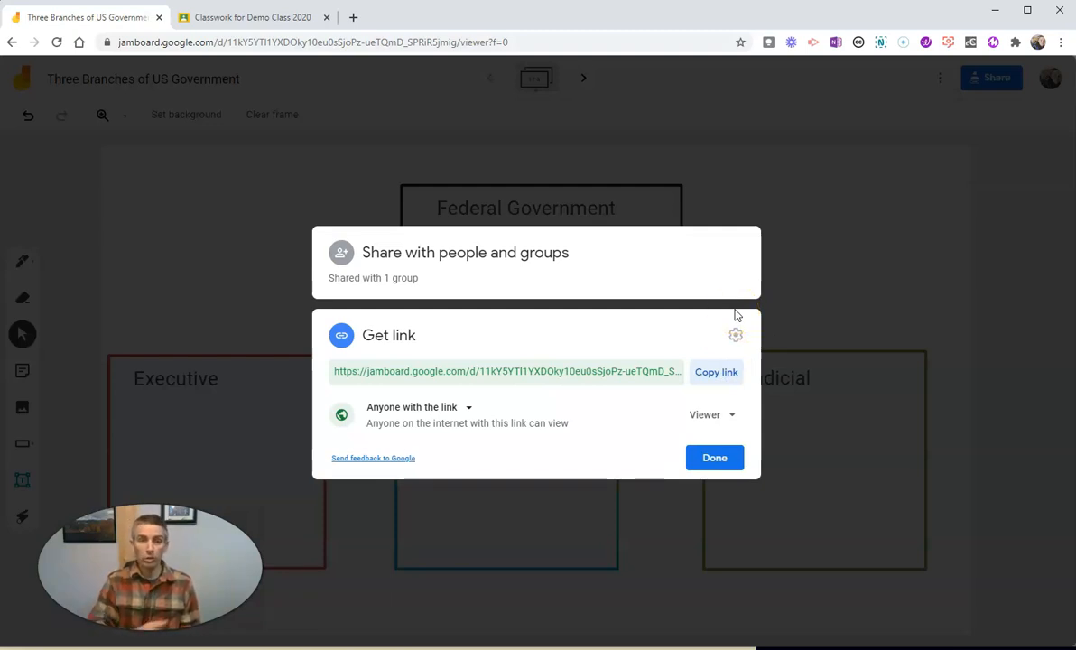
- Open the copied Jamboard link in a new incognito window
key("ctrl+shift+n")
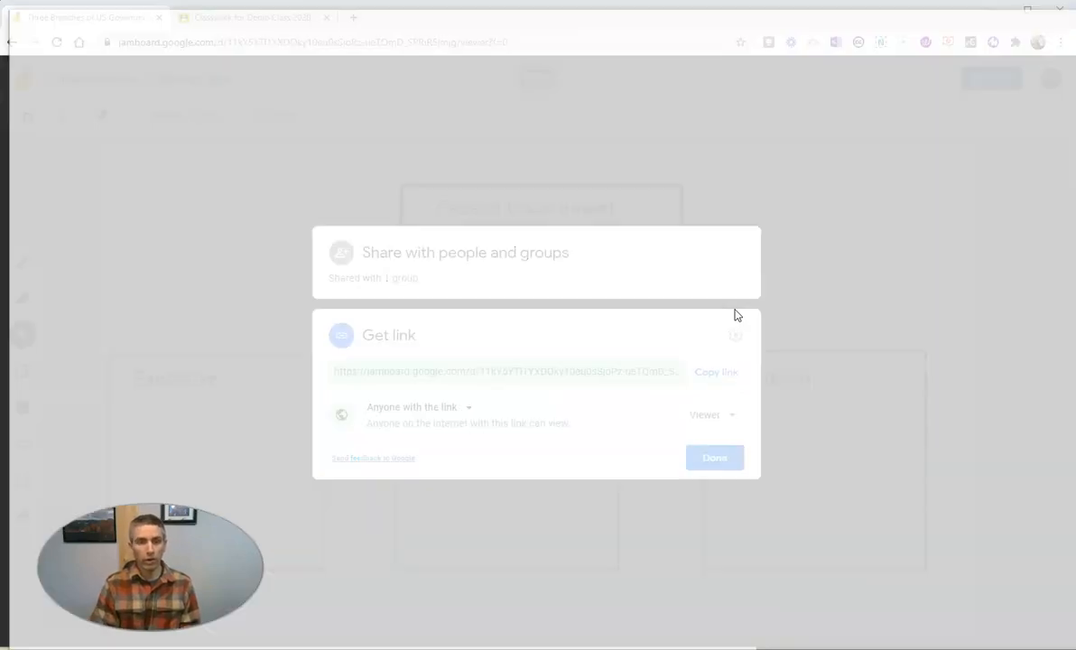
key("ctrl+v")
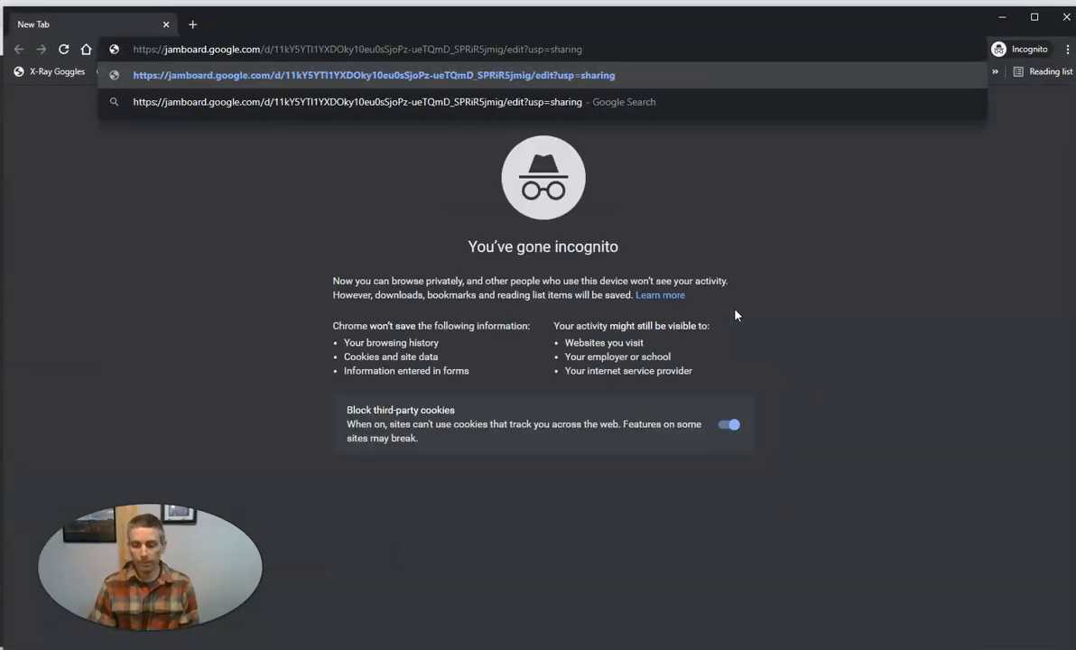
key("Return")
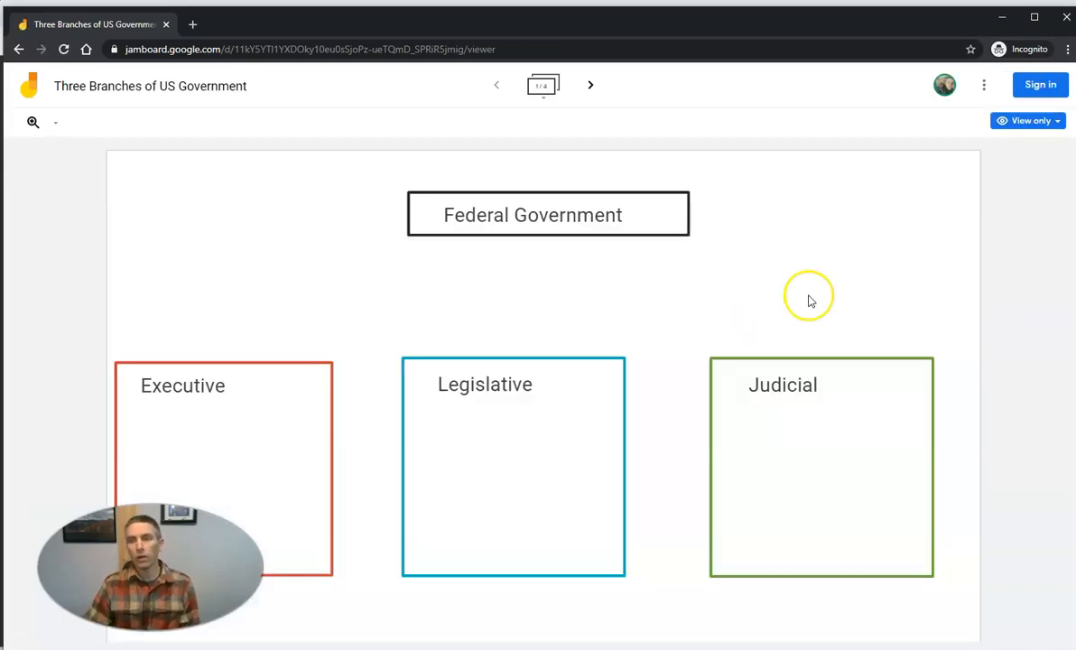
- Sign in to the view-only Jamboard with the student's Google account, using the saved e-mail and account password
left_click(1040, 86)
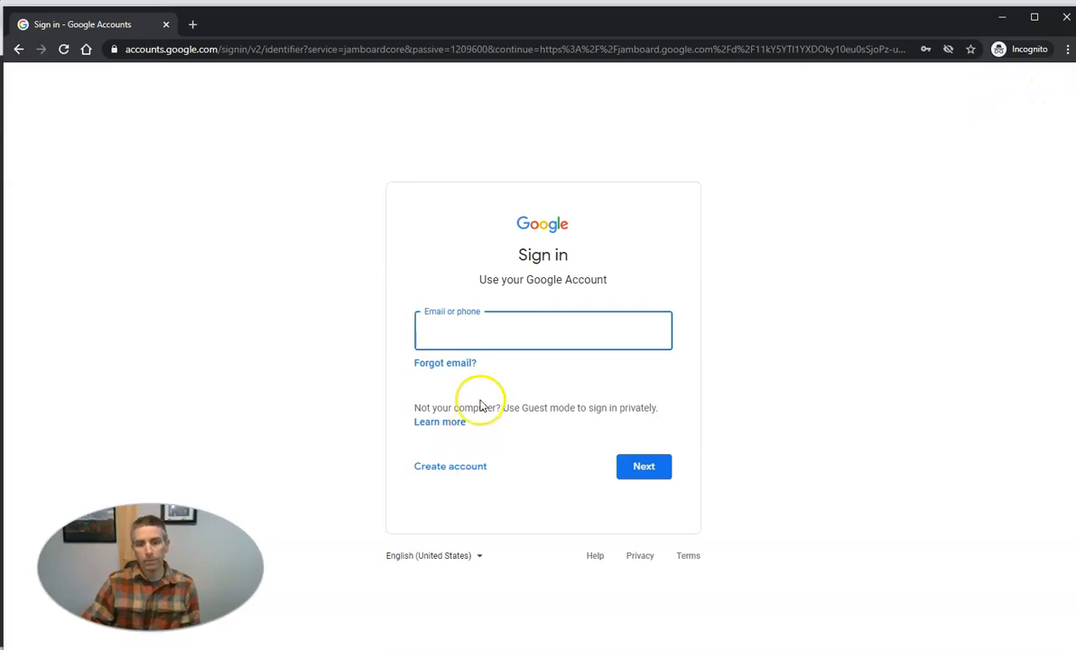
type("ma")
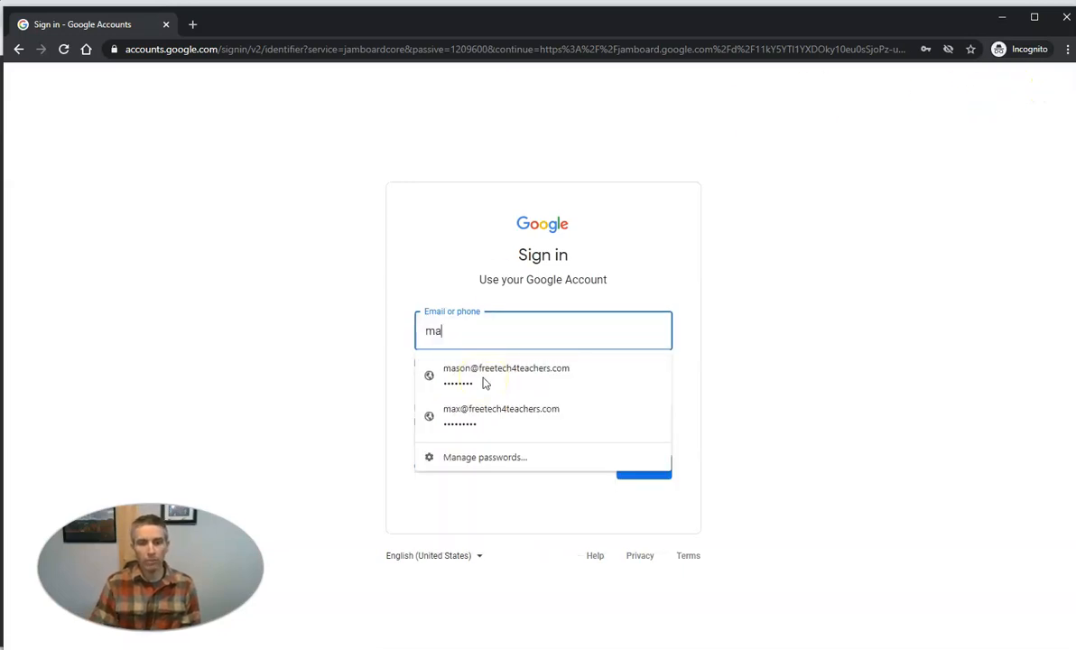
left_click(484, 377)
left_click(632, 472)
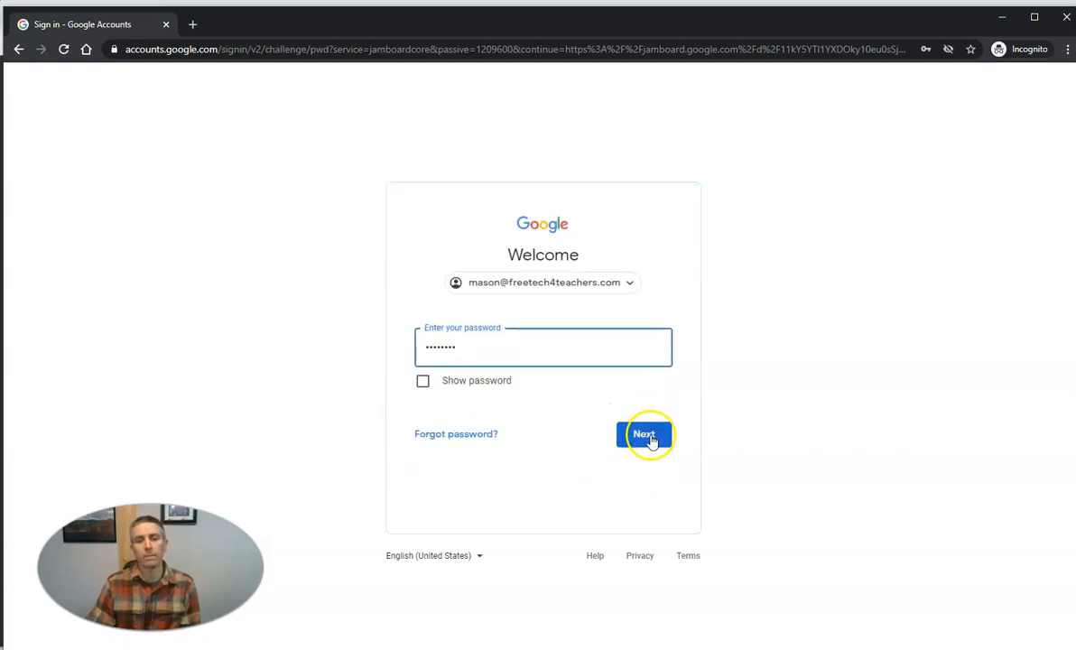
left_click(648, 437)
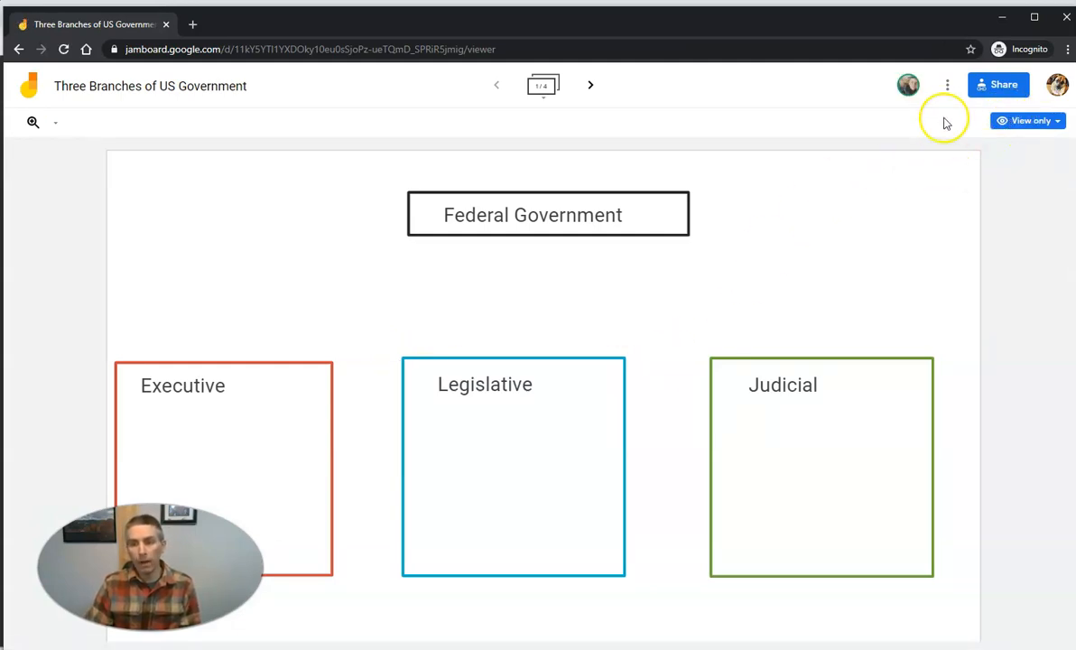
- Make a copy of the shared Jamboard in My Drive, named "Copy of Three Branches of US Government"
left_click(949, 86)
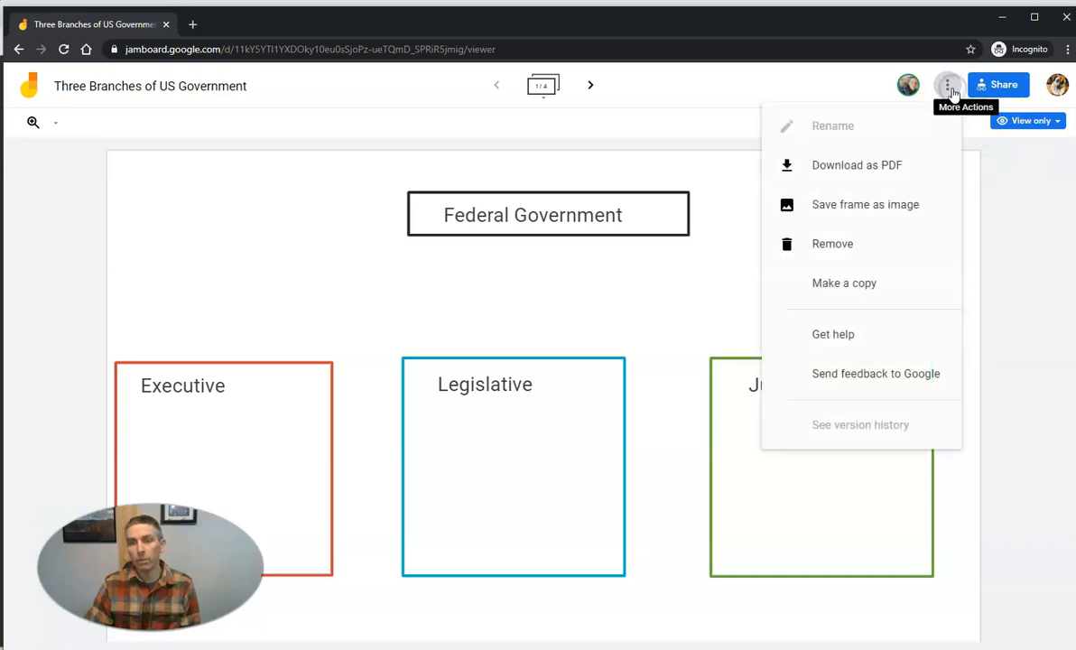
left_click(859, 285)
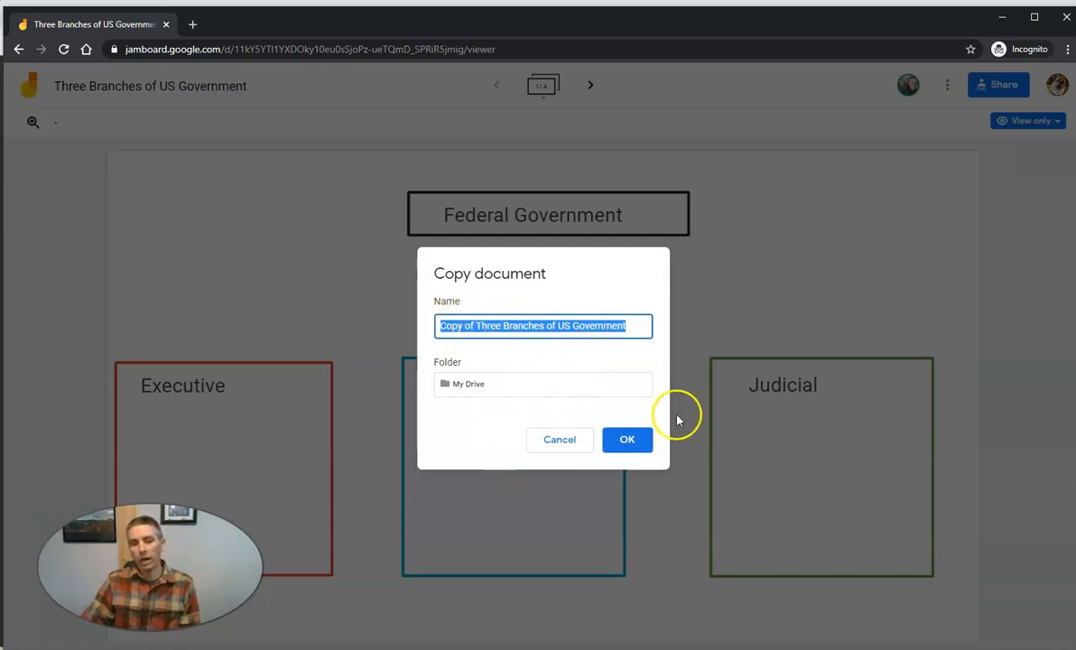
left_click(641, 446)
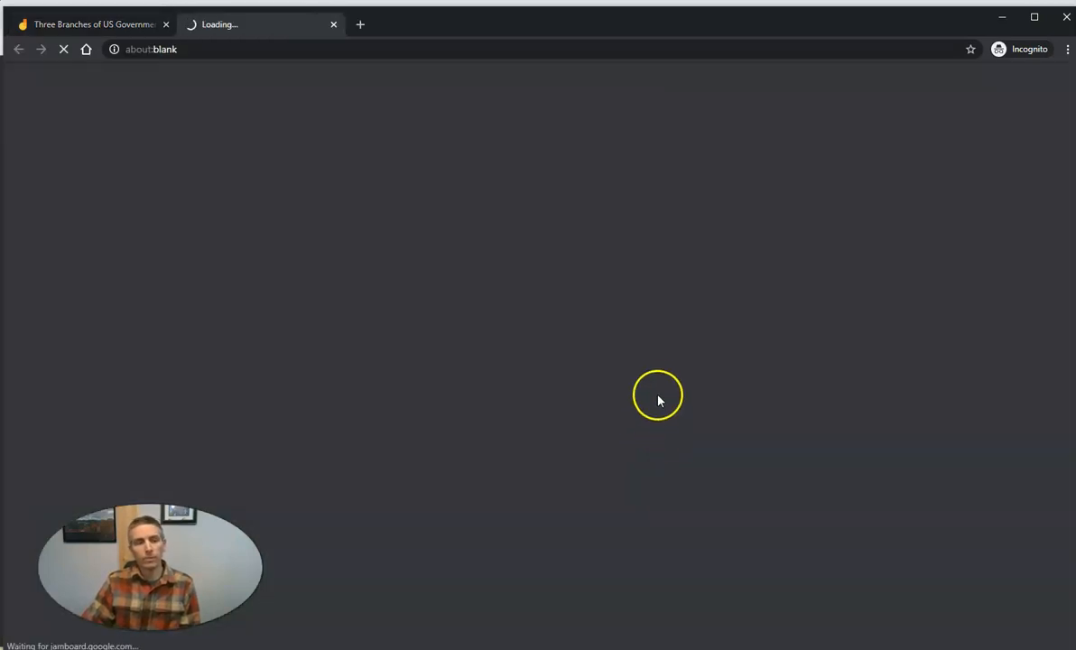